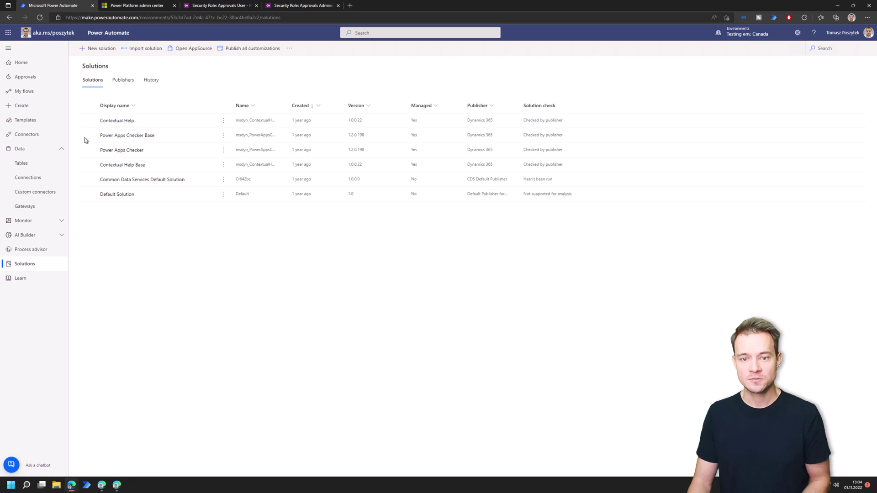
- Open the 'Assign lots of tasks' flow from My flows in the editor
left_click(18, 95)
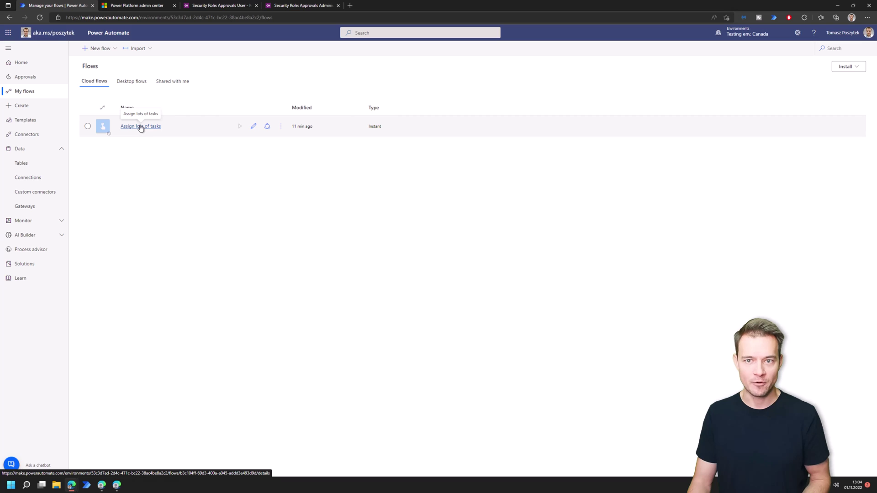
left_click(254, 128)
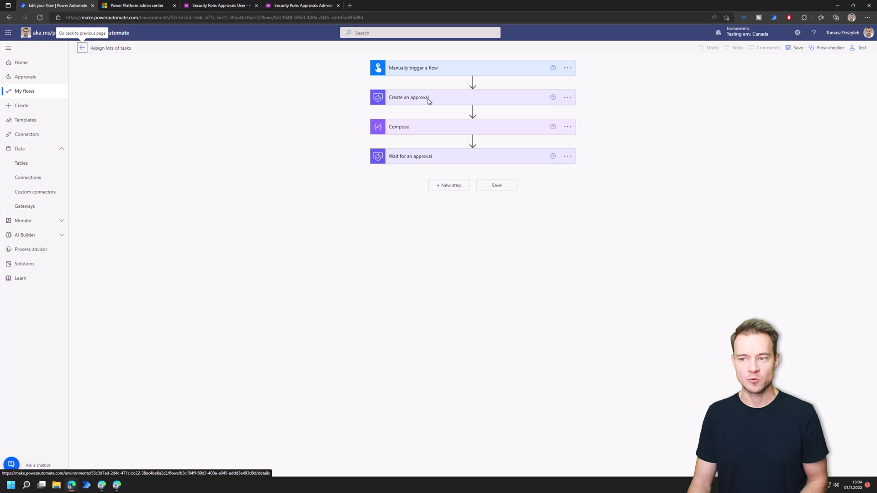
- Delete the first address from Assigned to on the Create an approval step
left_click(428, 99)
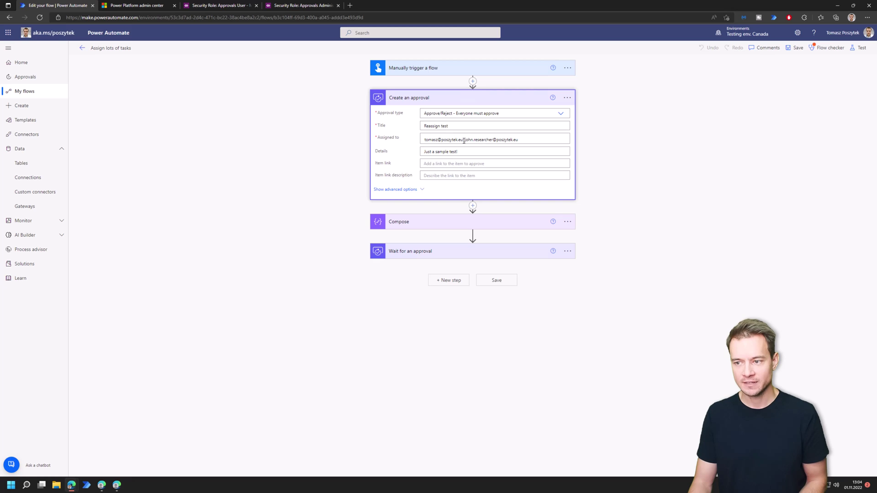
left_click_drag(463, 140, 410, 143)
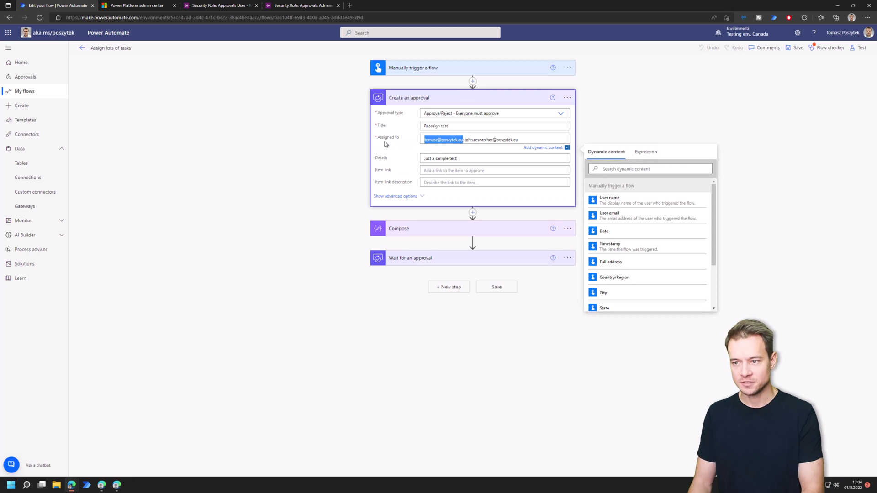
key("BackSpace")
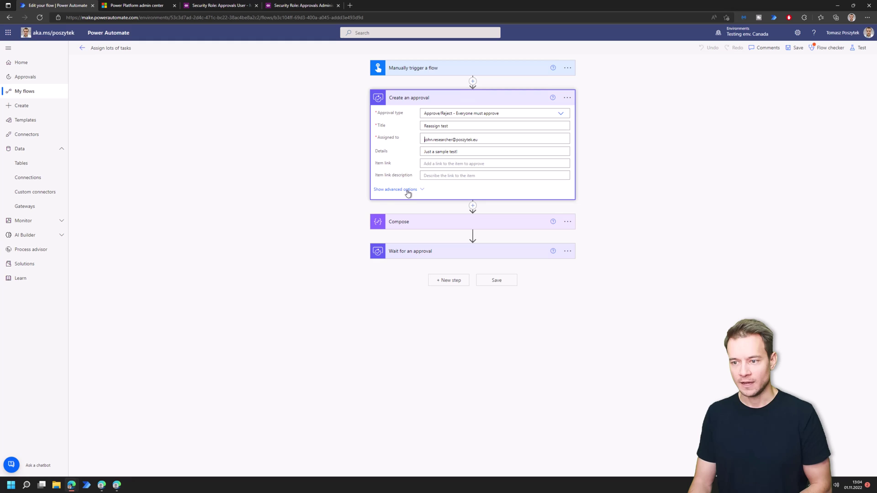
- Replace the Requestor with a different user's address from the suggestions, then save the flow
left_click(408, 192)
left_click_drag(487, 190, 379, 190)
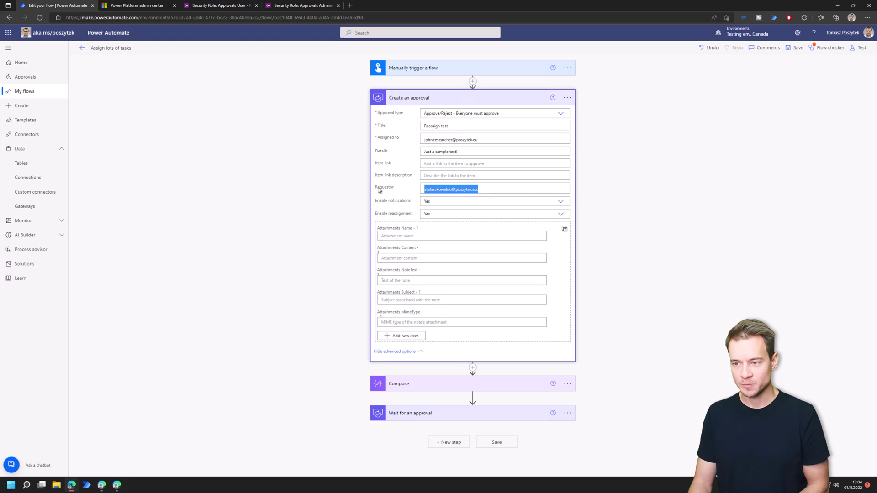
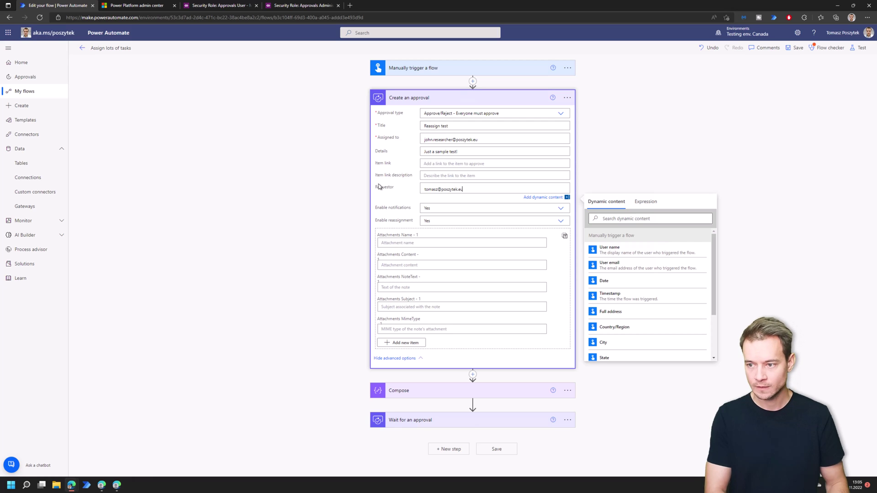
left_click(379, 186)
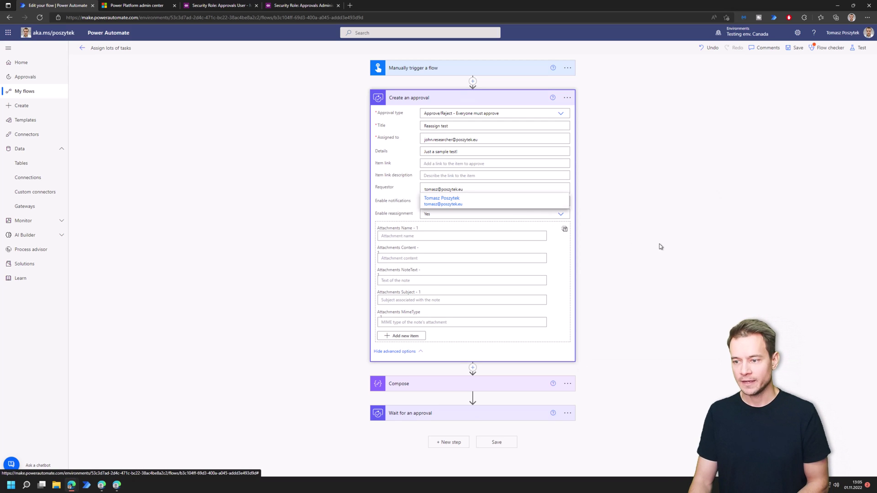
left_click(537, 204)
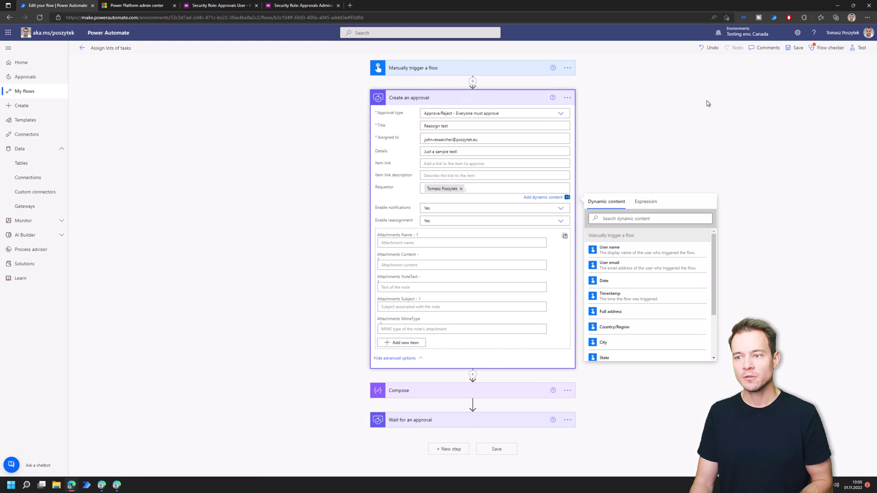
left_click(803, 51)
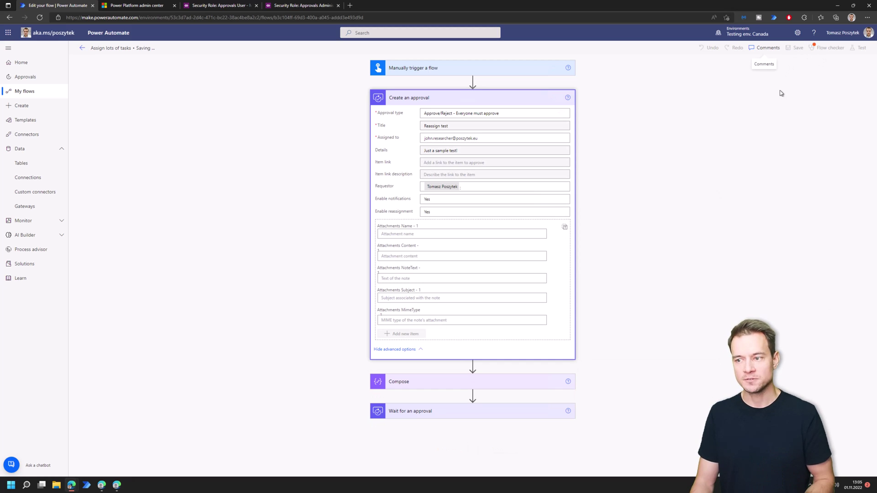
left_click(827, 47)
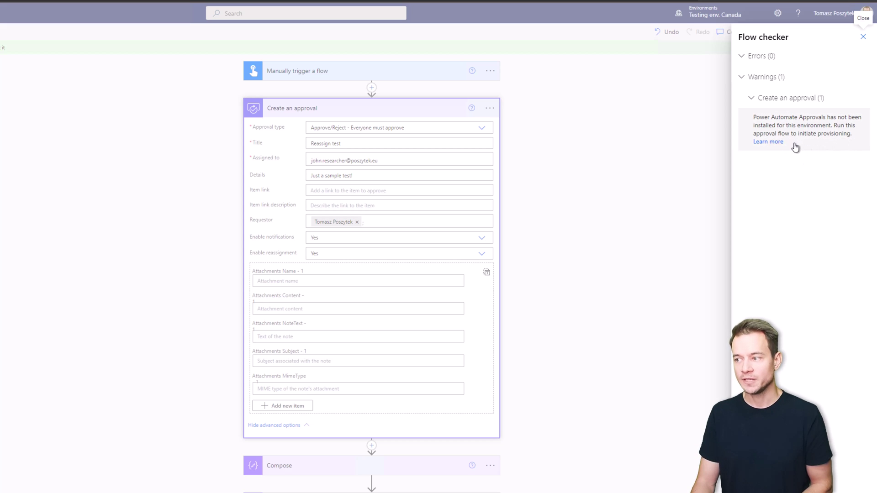
left_click(862, 38)
left_click(855, 33)
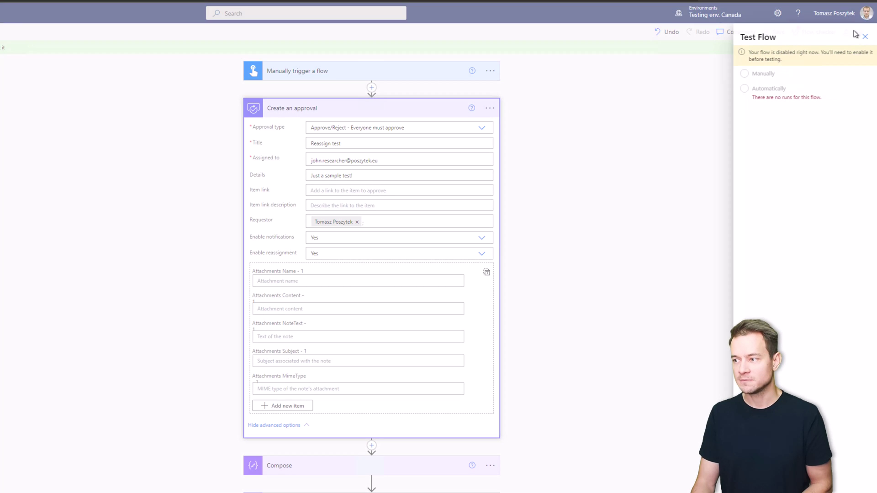
left_click(863, 37)
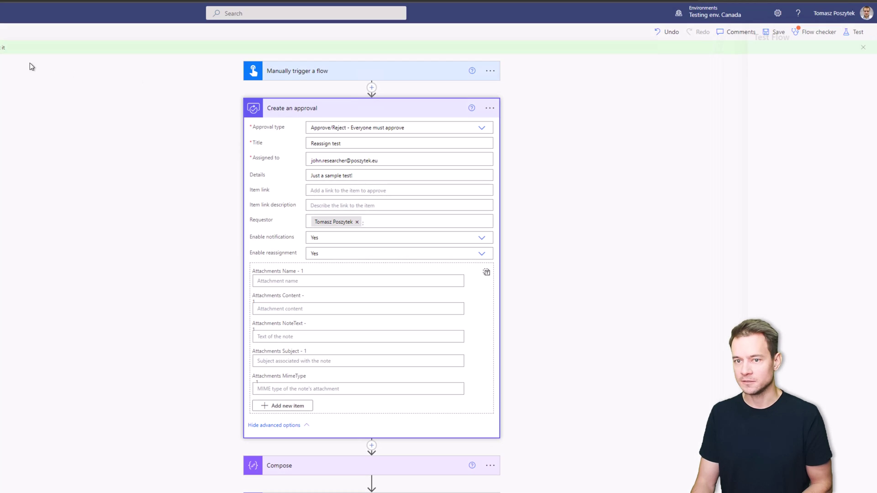
- Turn on 'Assign lots of tasks', run it manually, and open the new run's details
left_click(81, 49)
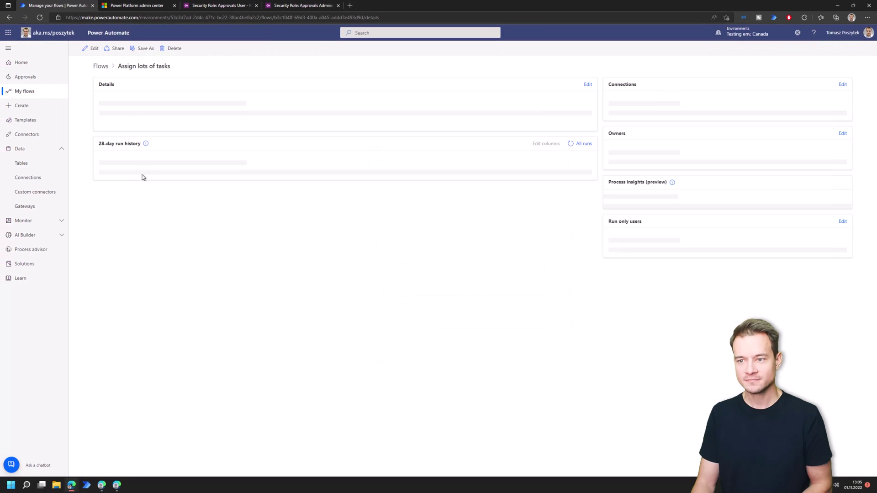
left_click(371, 49)
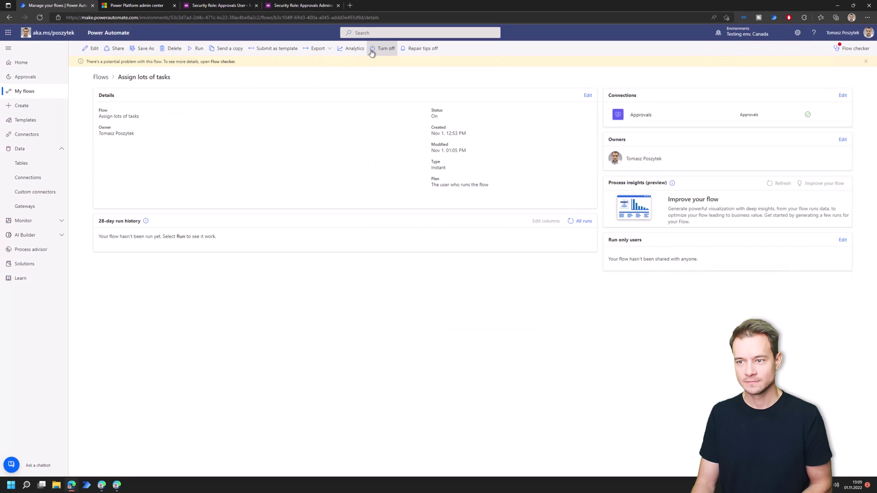
left_click(195, 49)
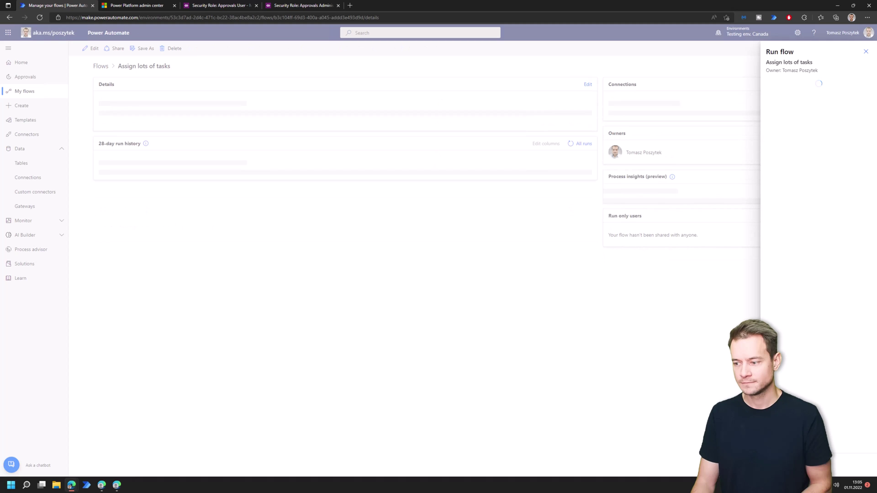
left_click(865, 51)
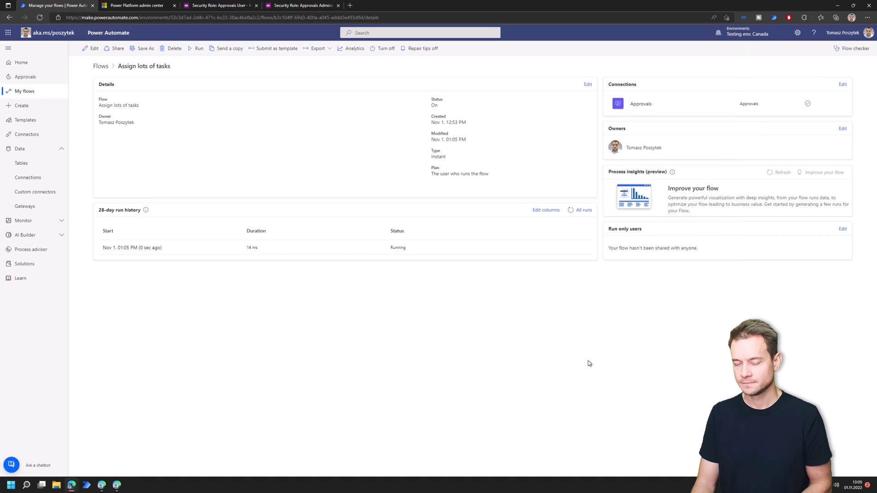
left_click(145, 248)
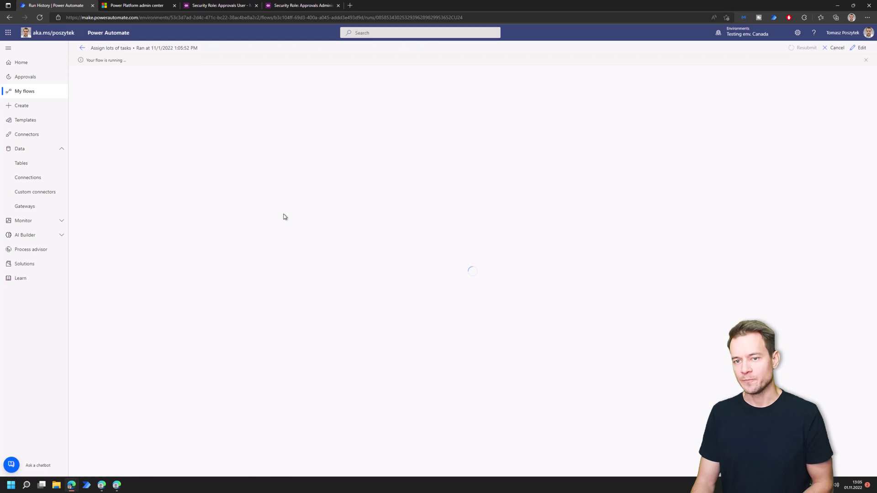
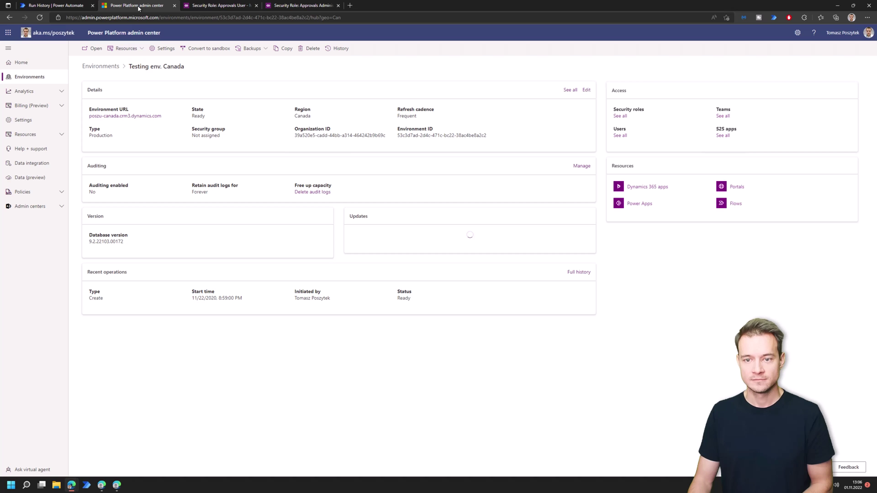
- Go back to the 'Assign lots of tasks' flow's run history browser tab
left_click(71, 10)
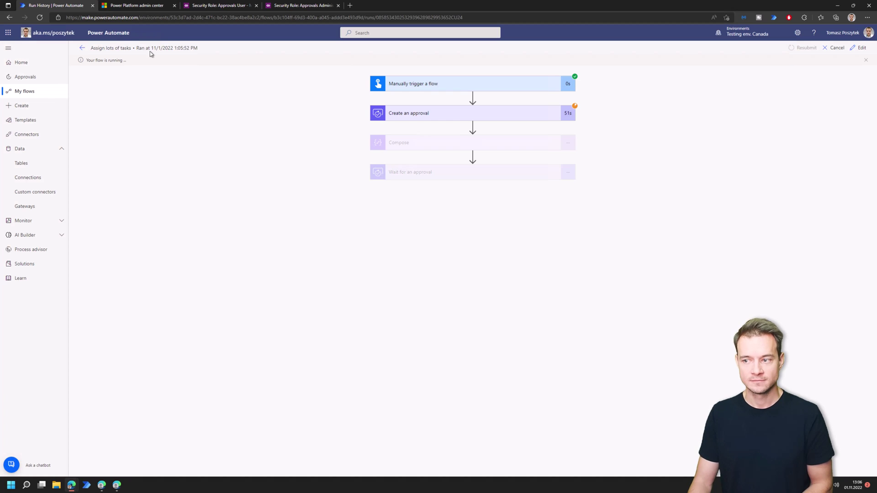
- Open the Testing env. Canada Solutions page in a new tab and move it first
right_click(43, 263)
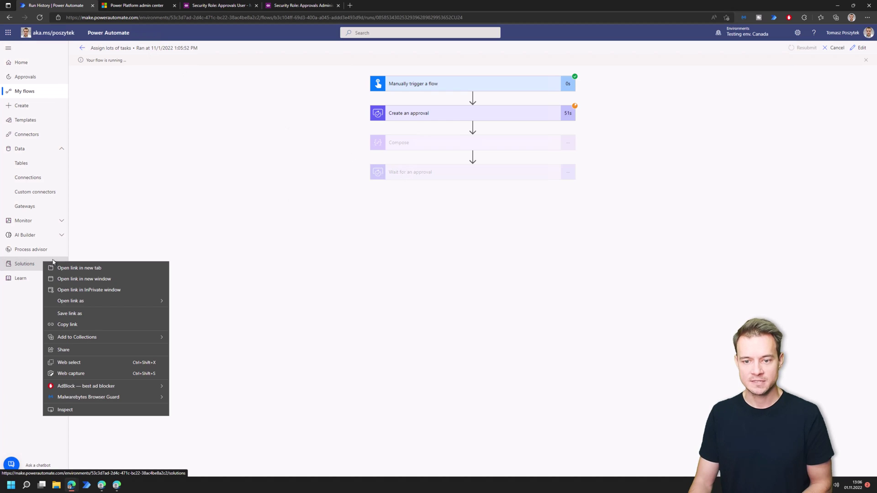
left_click(72, 270)
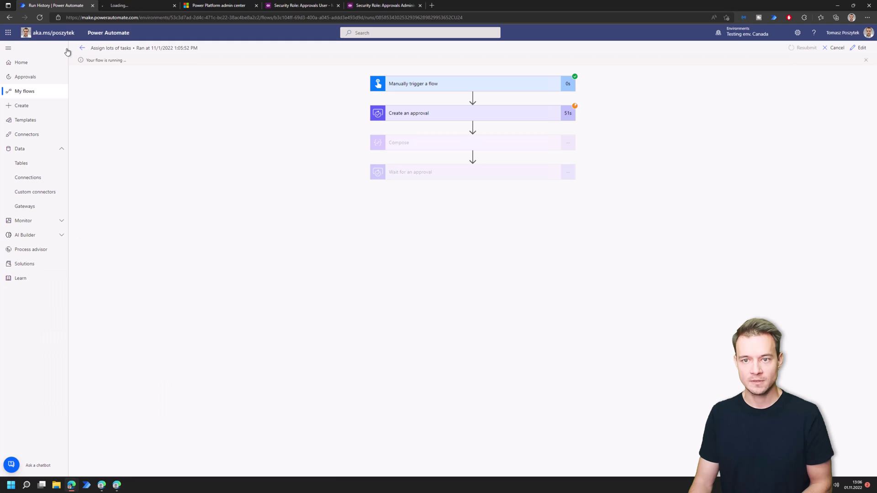
left_click(126, 7)
left_click_drag(58, 9, 49, 9)
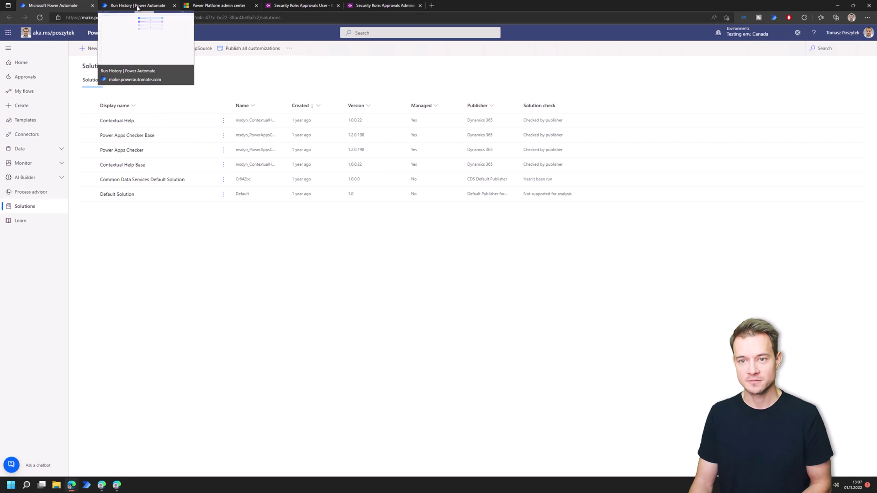
left_click(138, 8)
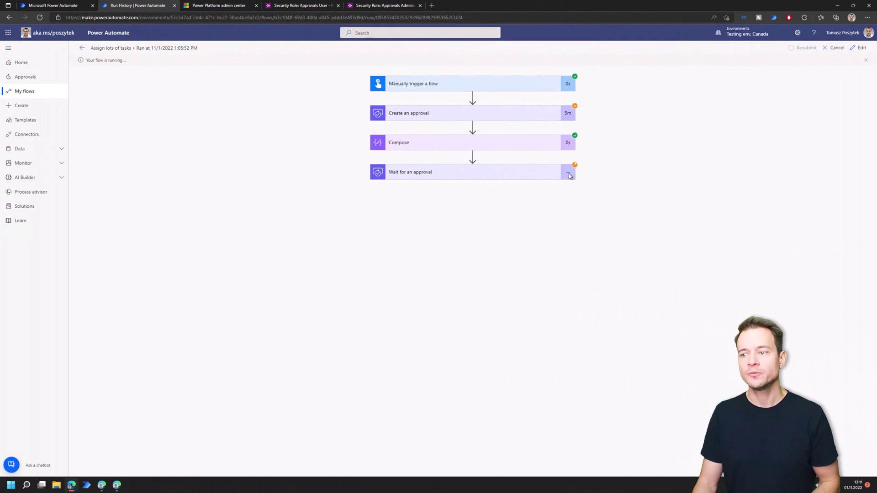
left_click(448, 119)
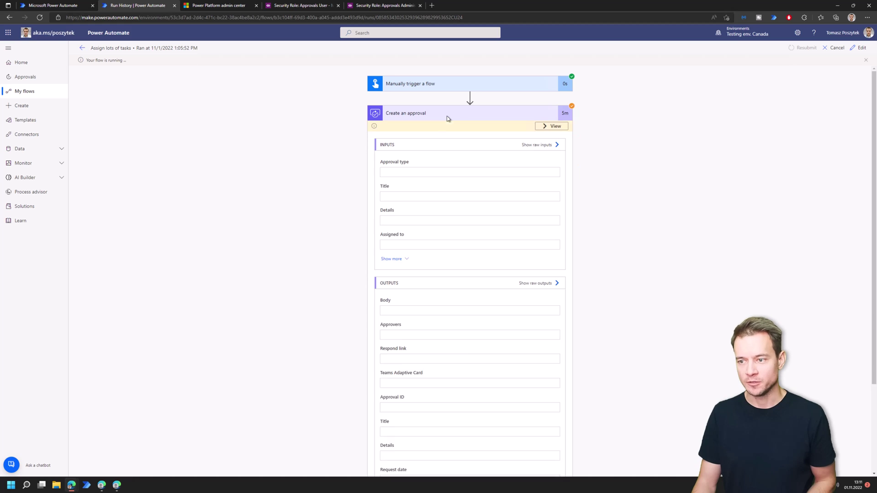
left_click(559, 129)
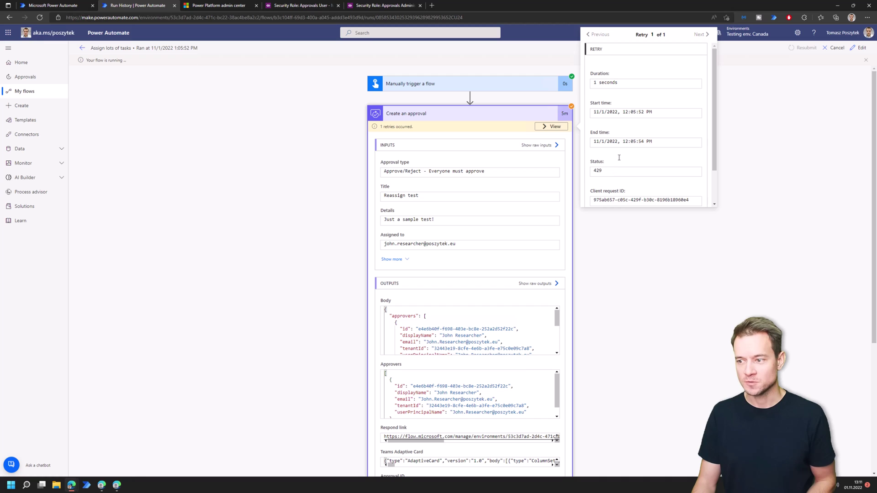
left_click(555, 129)
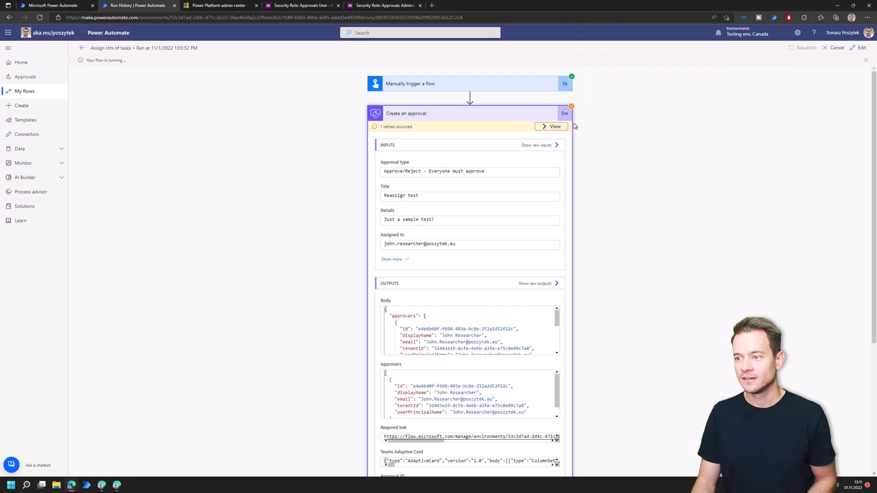
left_click(517, 116)
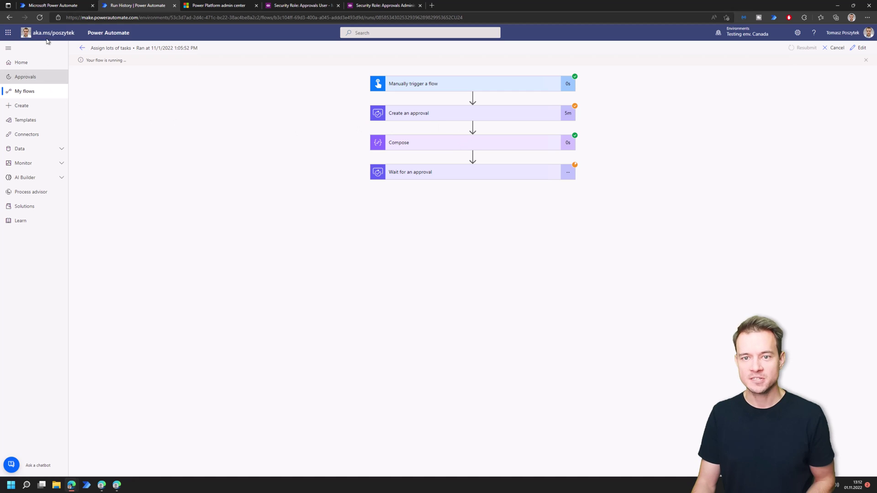
left_click(52, 7)
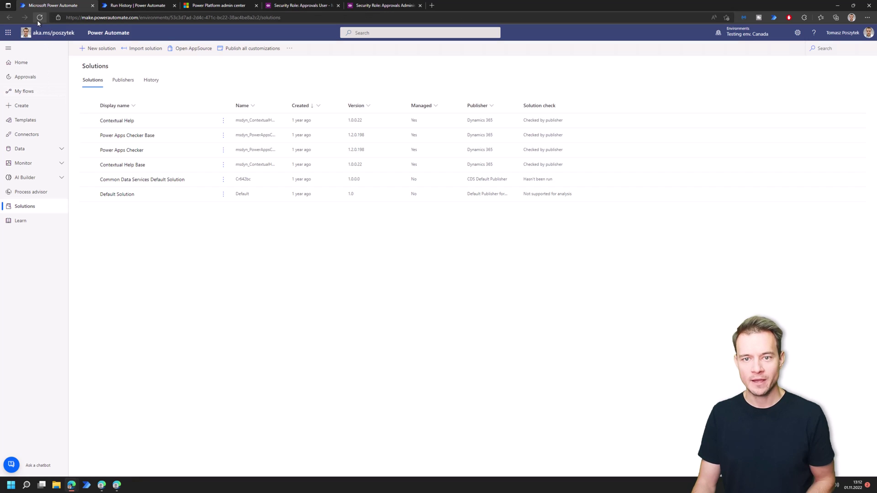
- Reload Solutions to list both Microsoft Flow Approvals solutions and view the Core Solution's objects
left_click(38, 20)
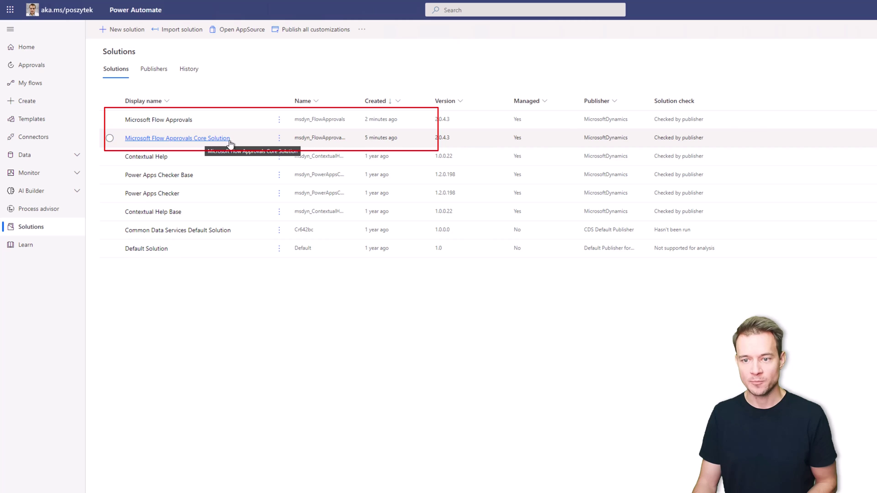
left_click(217, 142)
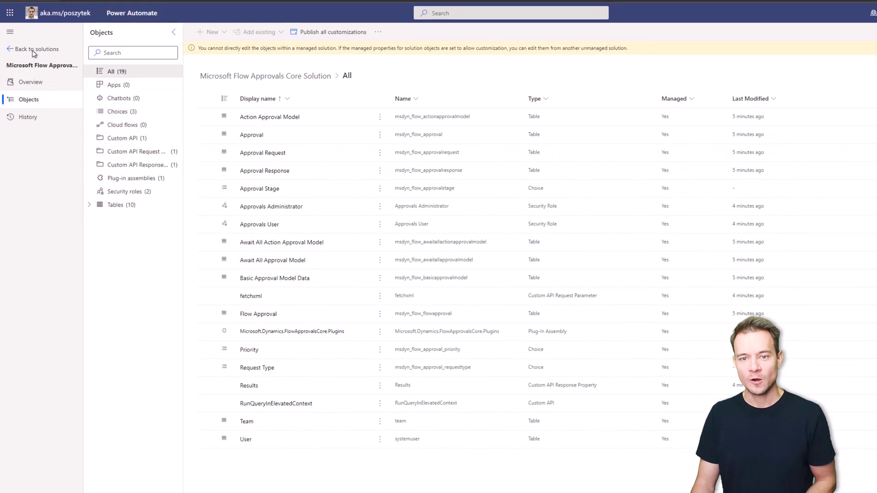
left_click(33, 46)
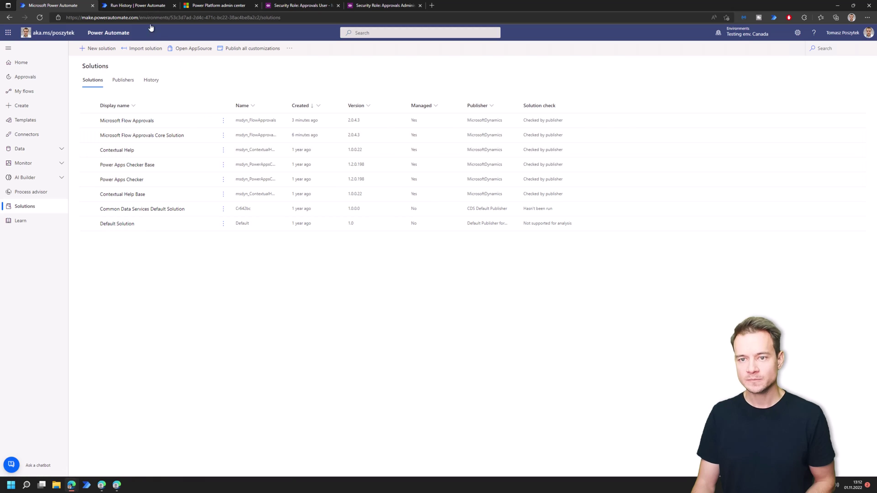
- Open Approvals in a new tab and show the Sent list with the 'Reassign test' request
left_click(138, 6)
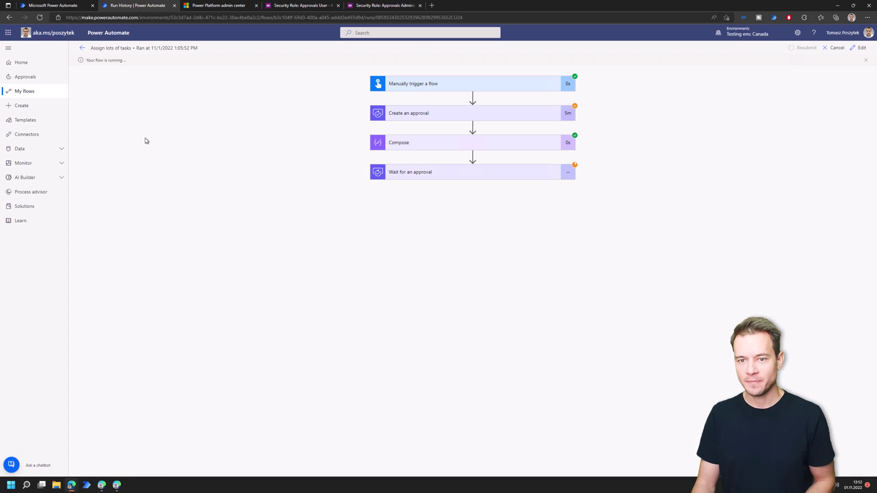
right_click(28, 77)
left_click(155, 48)
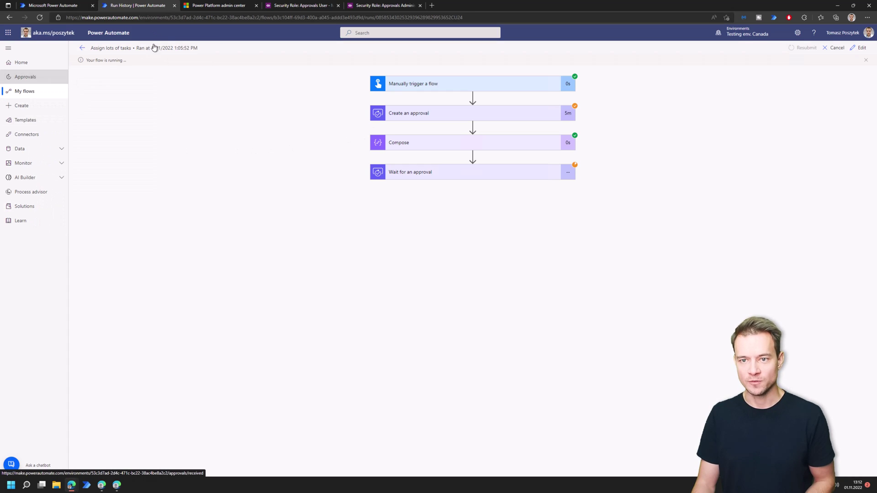
left_click(205, 5)
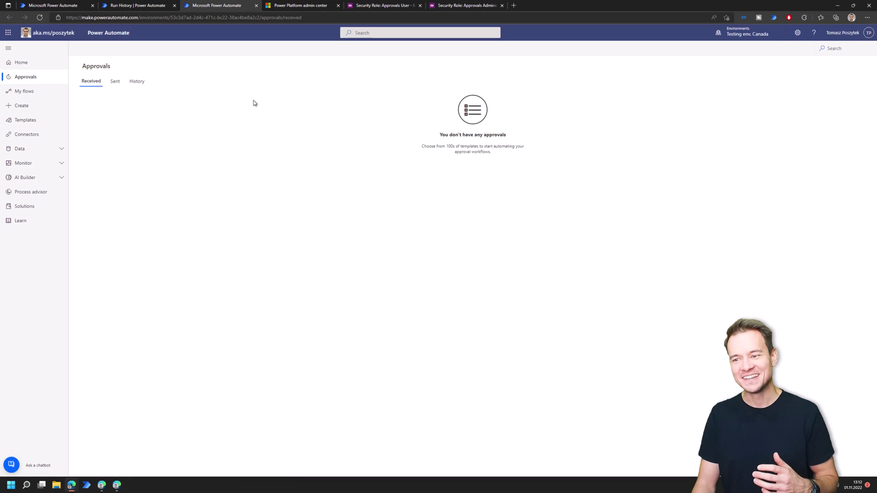
left_click(117, 84)
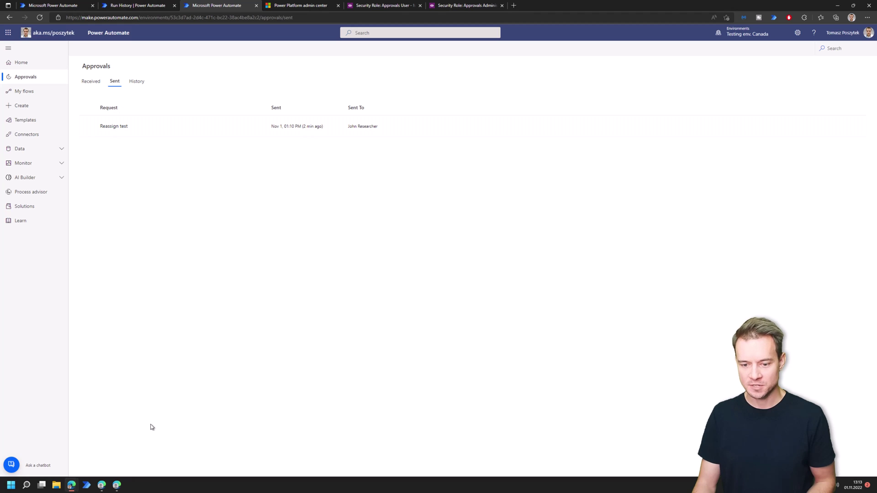
- Check the approver's Edge window for 'Reassign test' under Received, then return to the main window
left_click(102, 485)
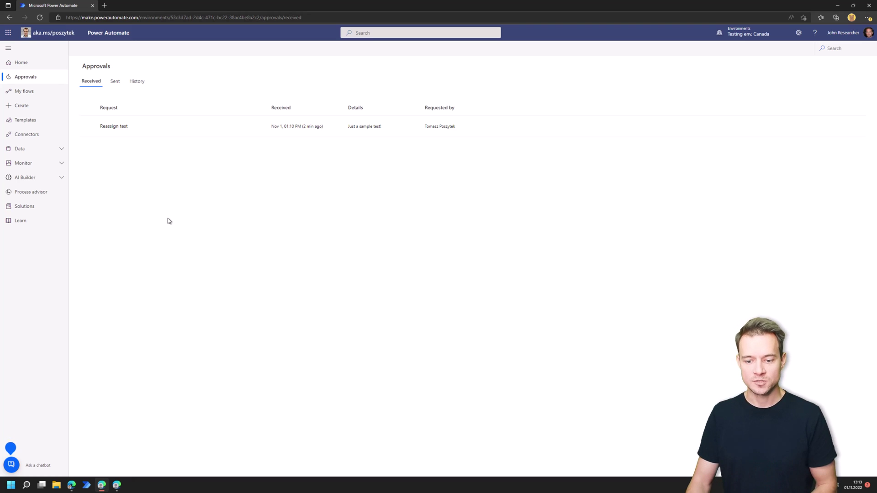
left_click(71, 485)
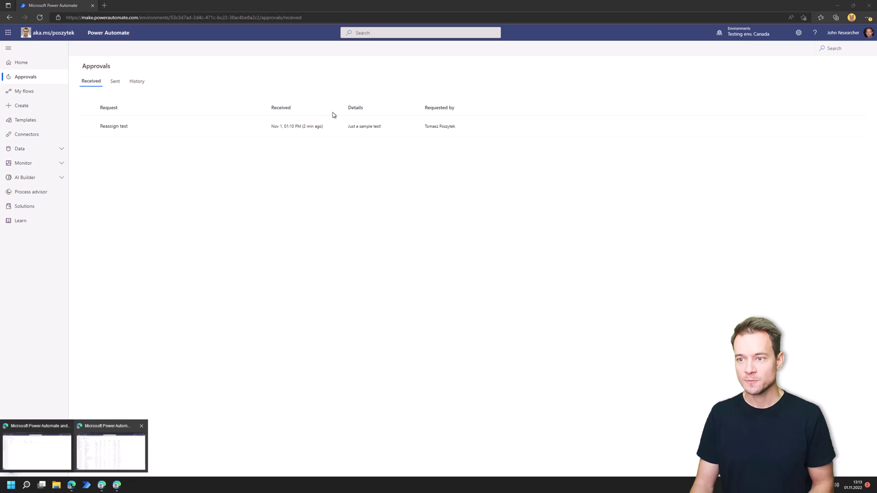
left_click(48, 460)
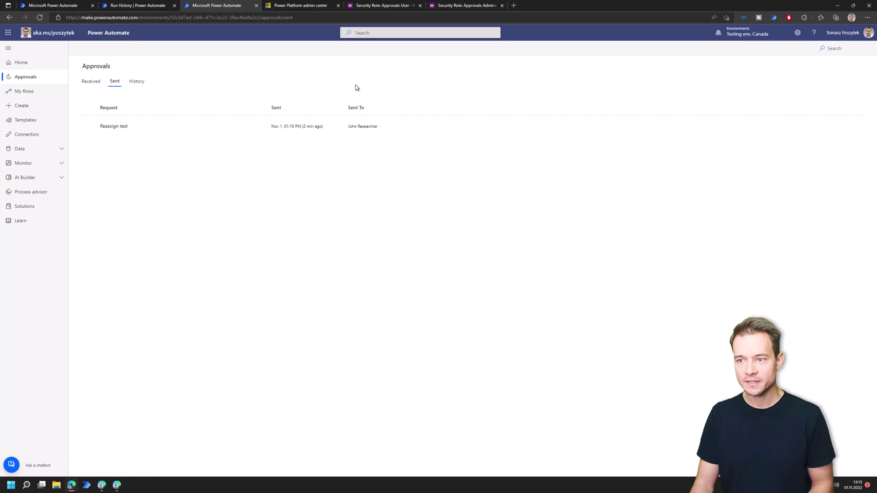
- Review the Approvals User role's read privileges in the Custom Entities grid
left_click(374, 9)
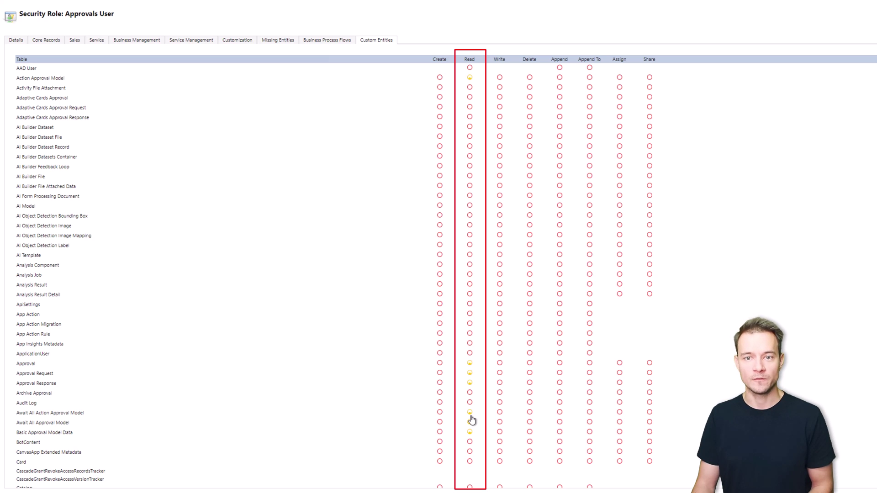
scroll(472, 419, "down", 3)
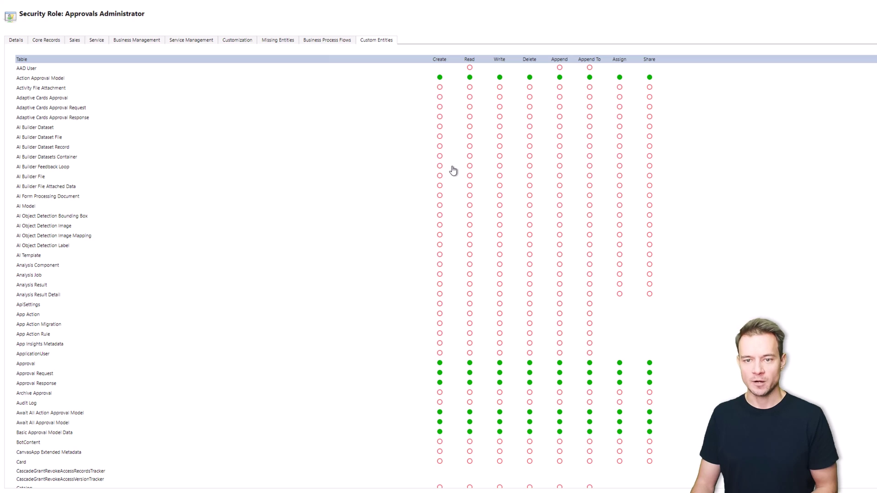
- Review the Approvals Administrator role's Core Records, Business Management and Custom Entities privileges
left_click(46, 41)
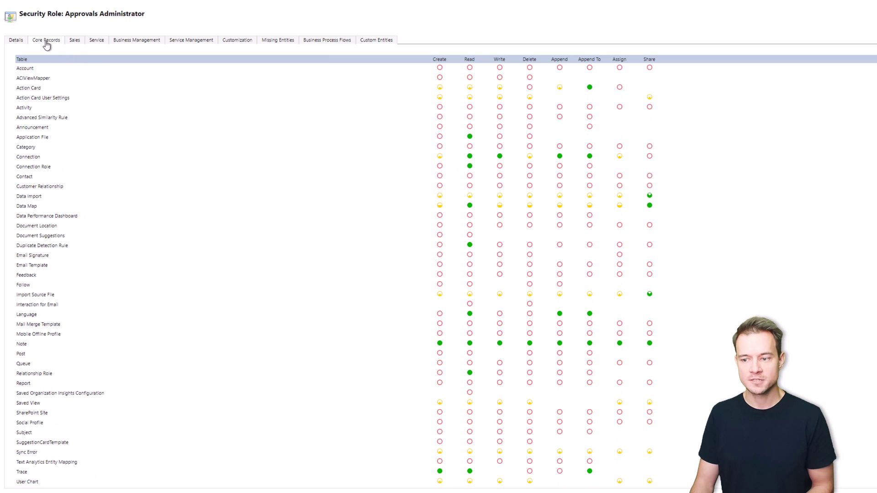
left_click(136, 44)
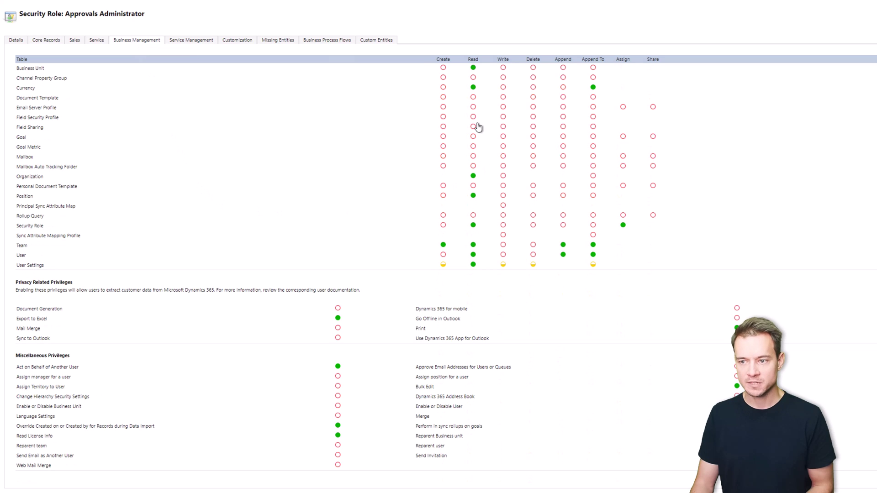
left_click(366, 42)
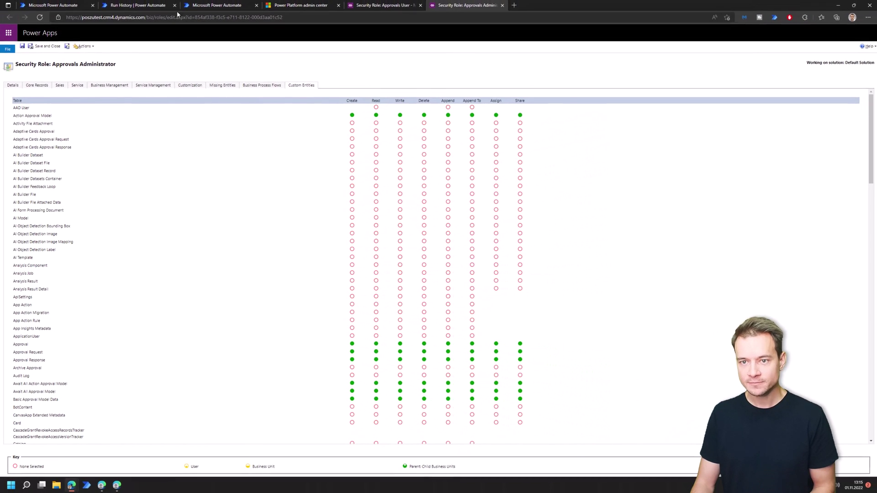
- Import Reassigntask_1_0_0_1.zip as the unmanaged 'Reassign task' solution, version 1.0.0.1
left_click(83, 7)
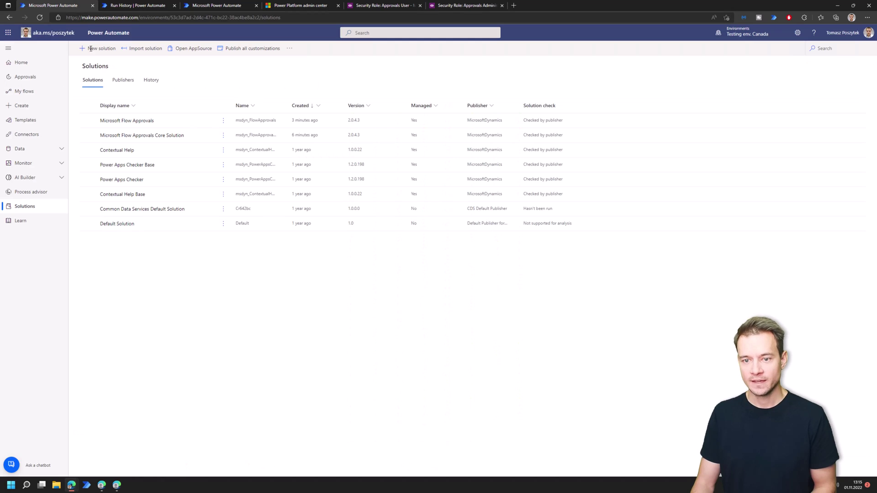
left_click(135, 48)
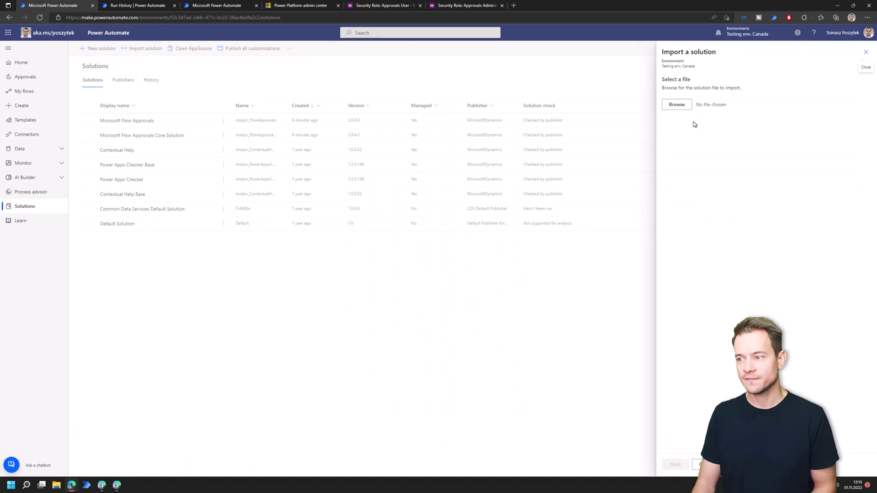
left_click(684, 105)
left_click(353, 235)
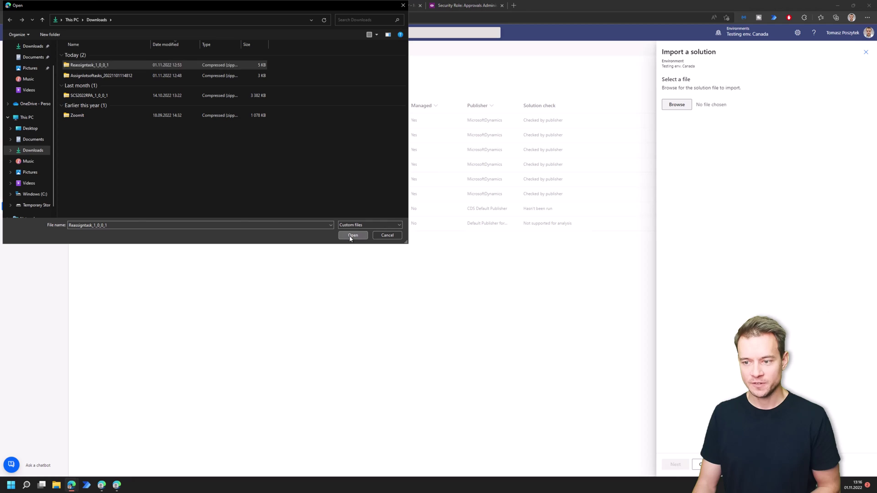
left_click(675, 465)
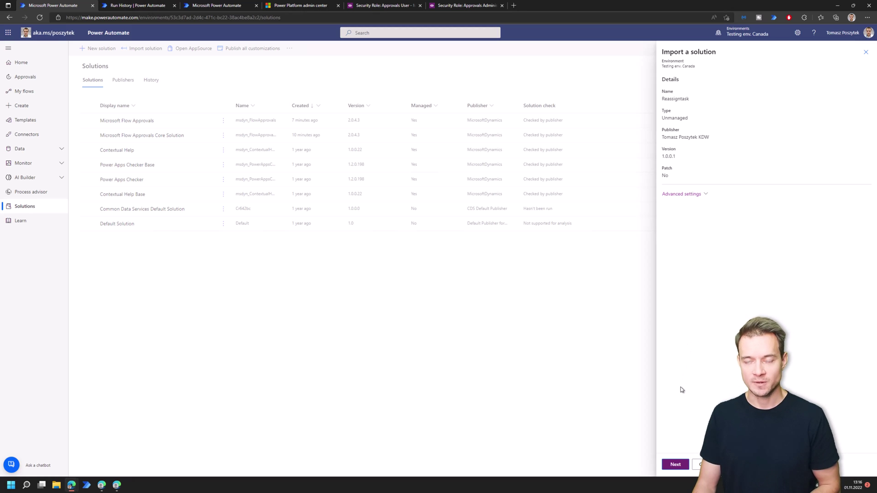
left_click(671, 465)
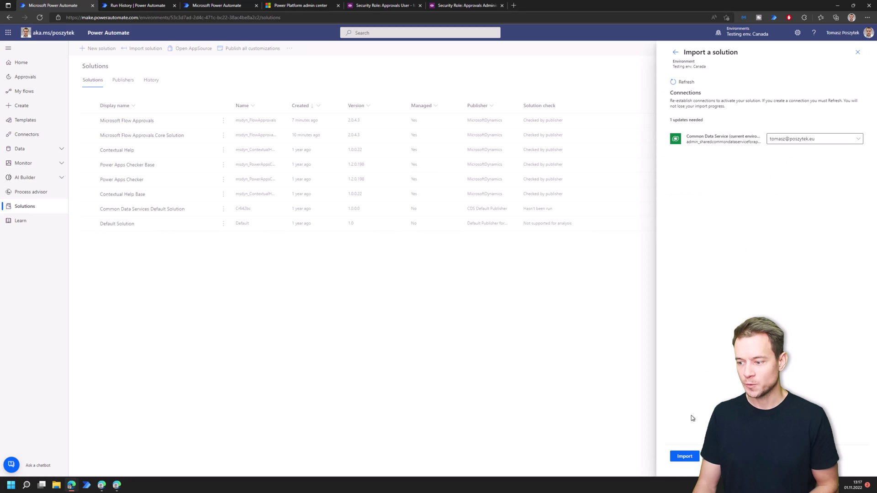
left_click(683, 458)
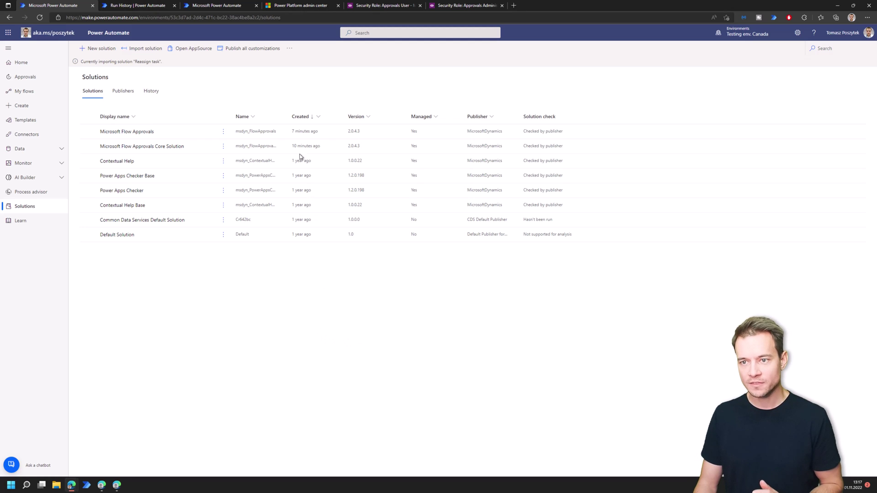
left_click(291, 6)
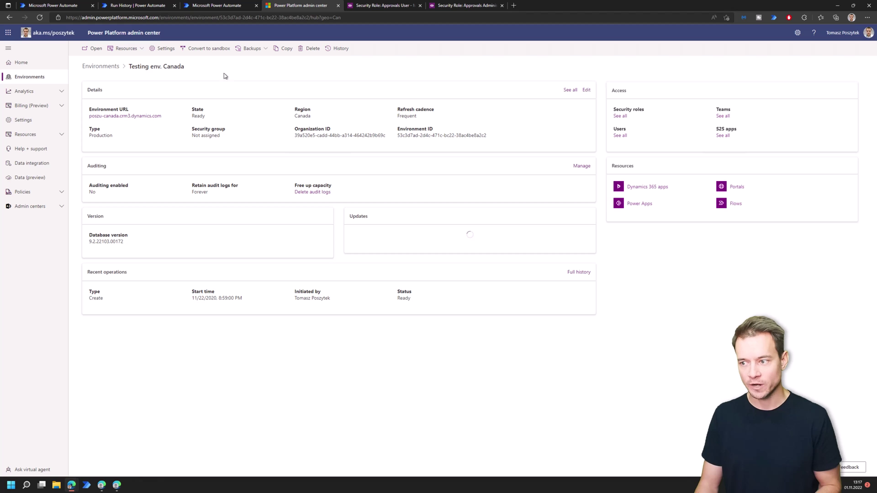
left_click(620, 136)
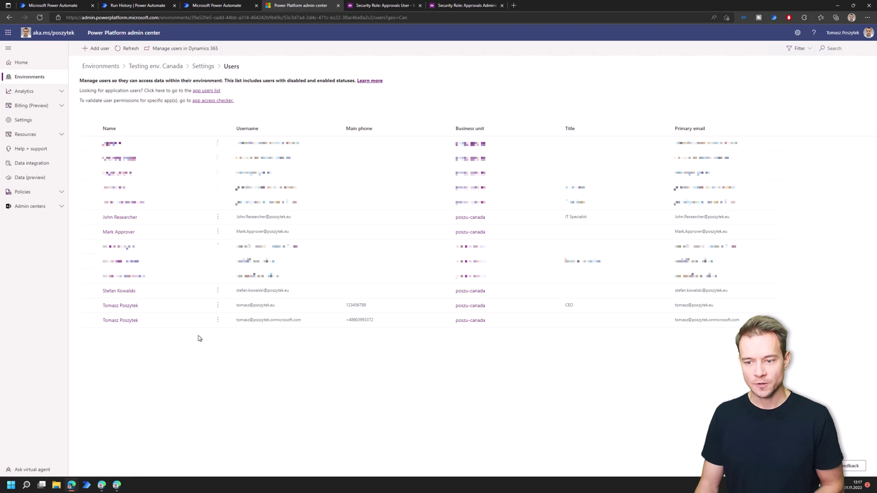
left_click(186, 311)
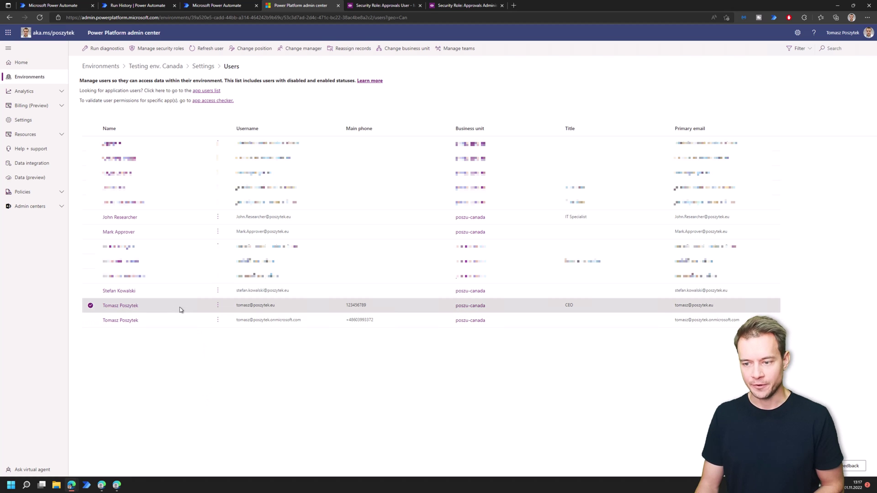
left_click(217, 306)
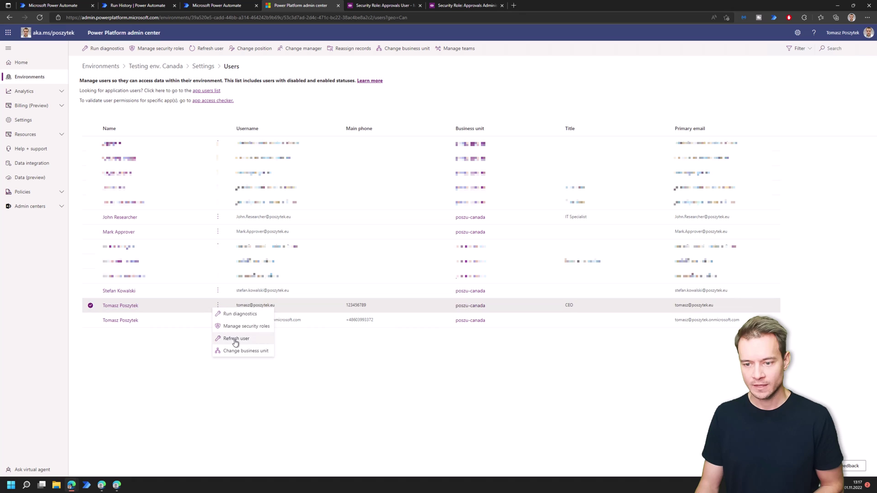
left_click(240, 326)
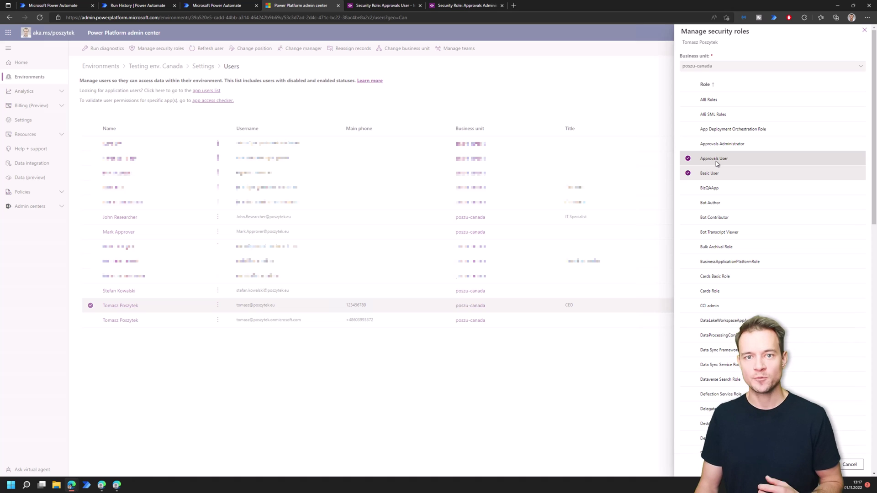
left_click(864, 31)
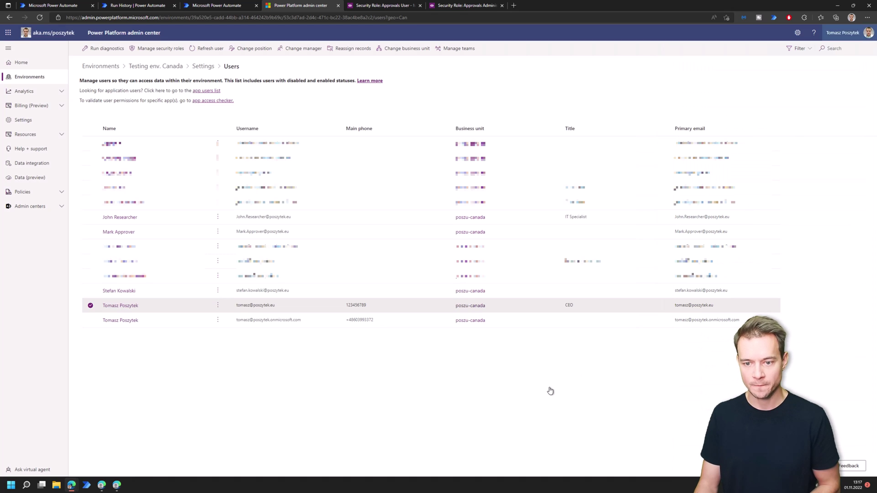
left_click(218, 218)
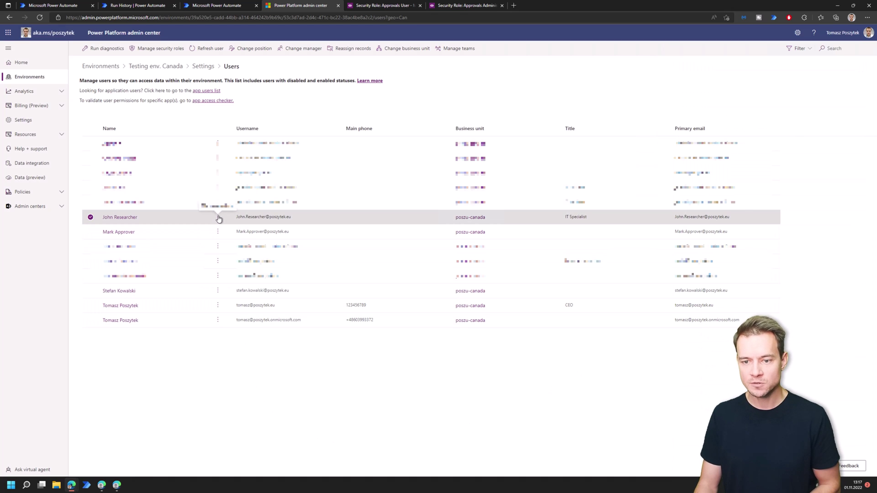
left_click(227, 239)
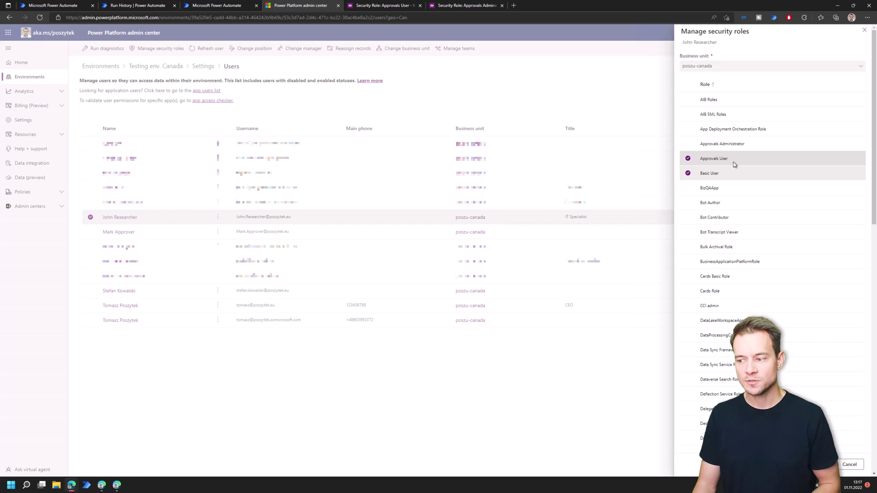
left_click(864, 32)
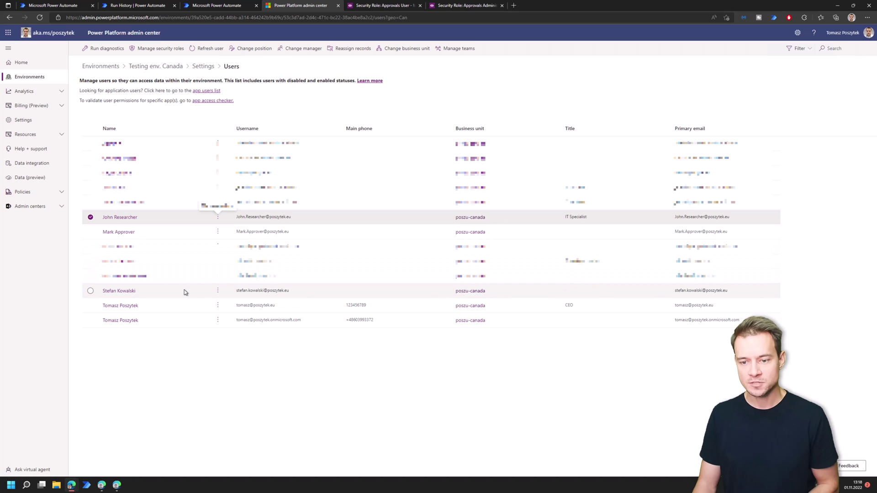
left_click(218, 291)
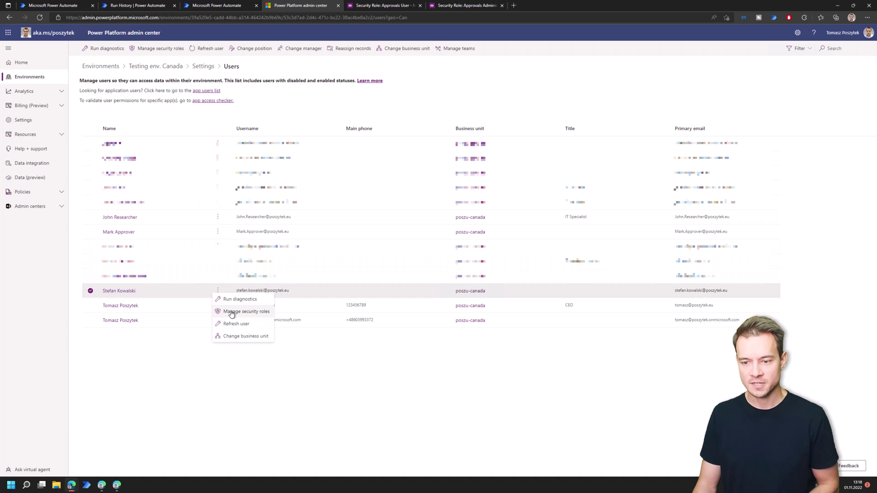
left_click(231, 312)
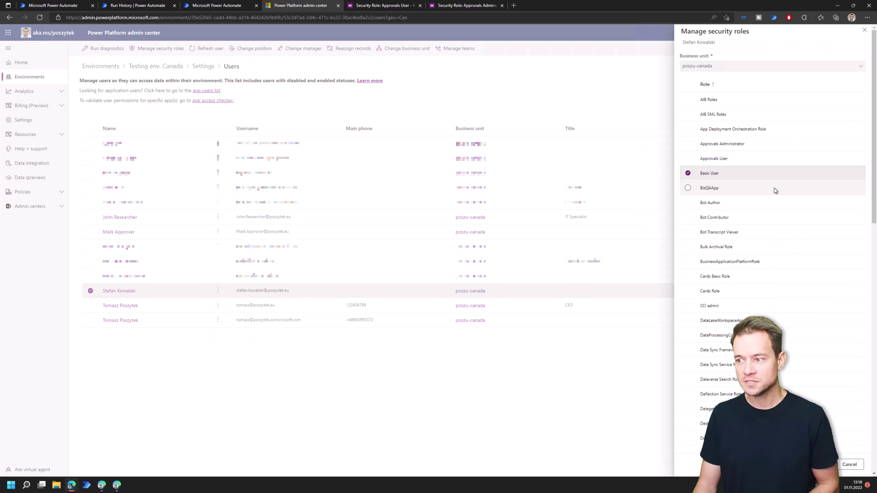
scroll(770, 210, "down", 10)
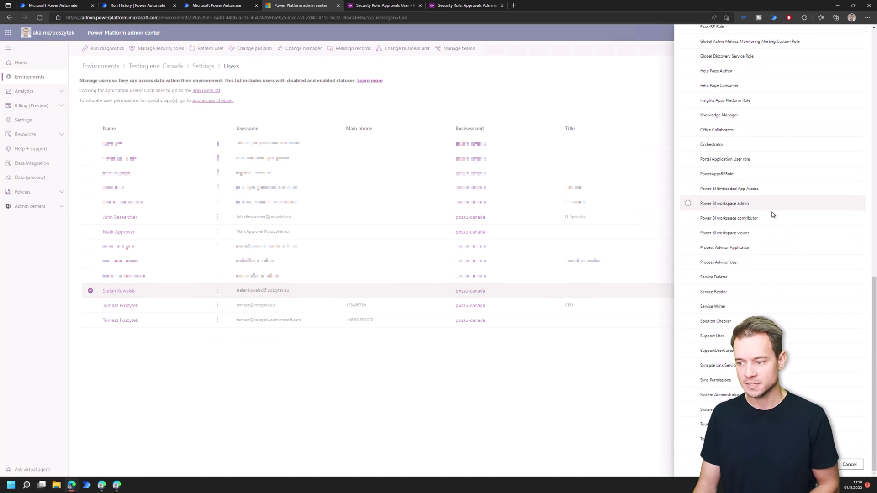
scroll(782, 242, "up", 10)
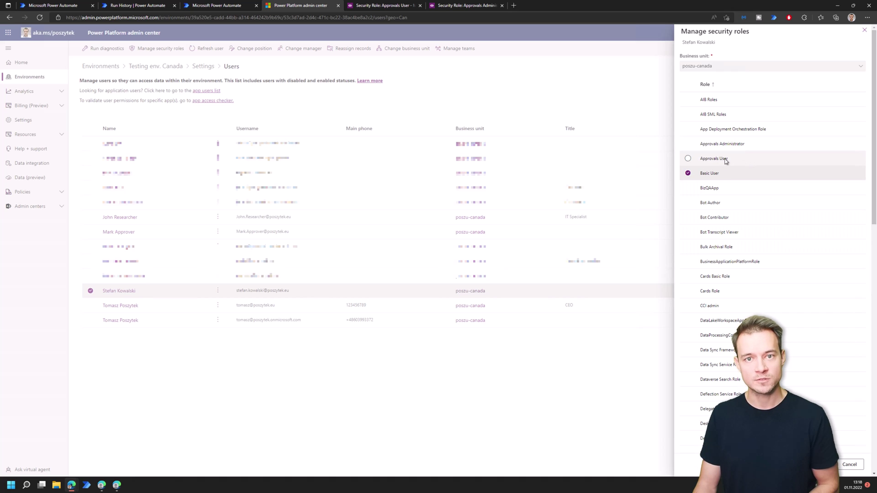
left_click(853, 465)
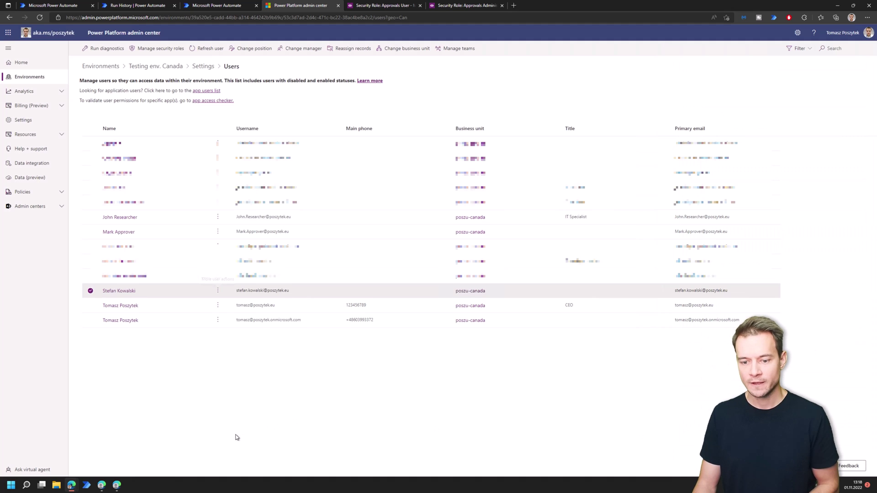
left_click(62, 8)
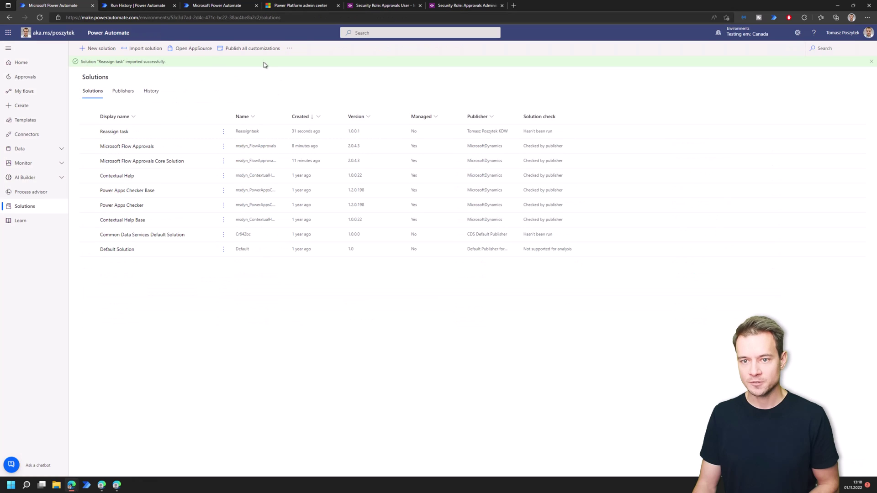
- Open the Reassign a task flow and copy the approval ID GUID from the run's Compose inputs
left_click(121, 132)
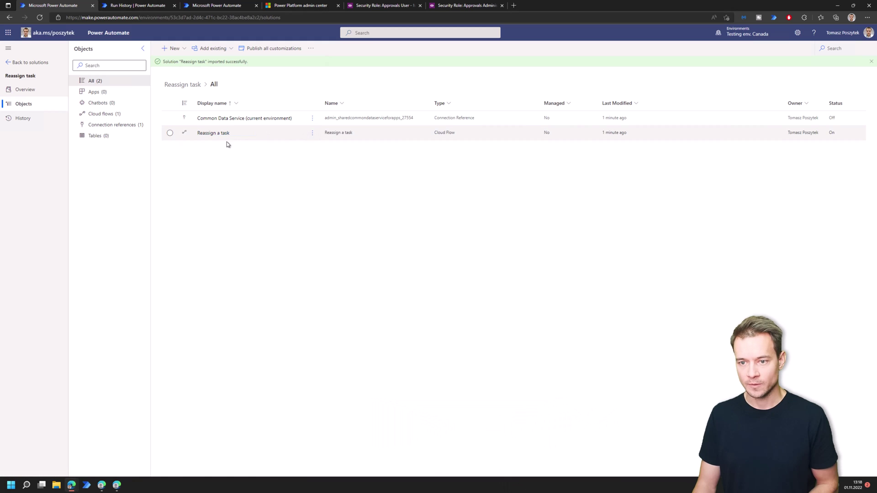
left_click(212, 133)
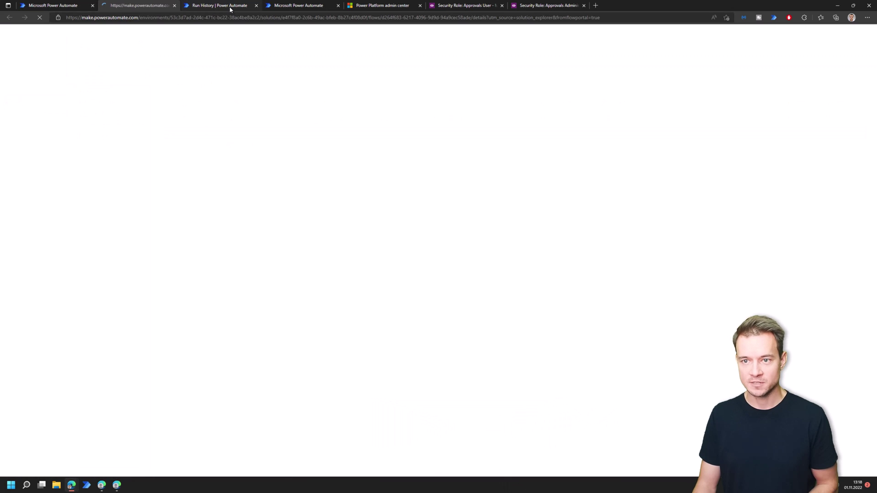
left_click(230, 7)
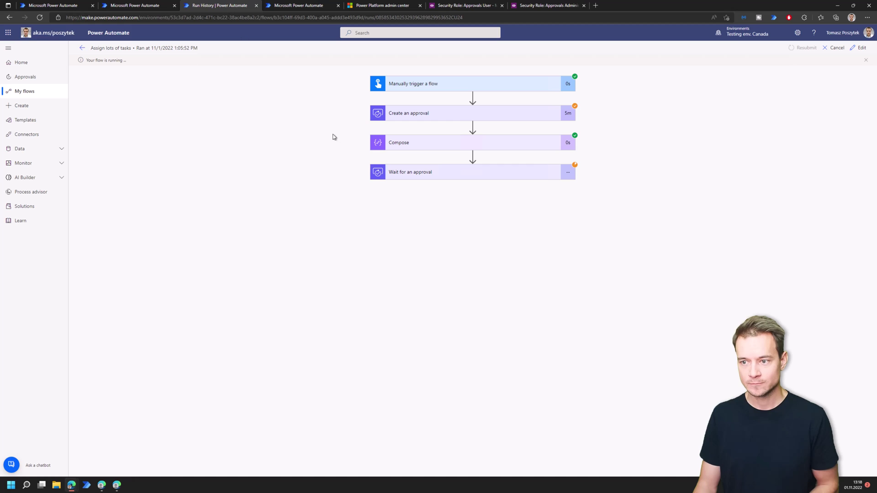
left_click(443, 144)
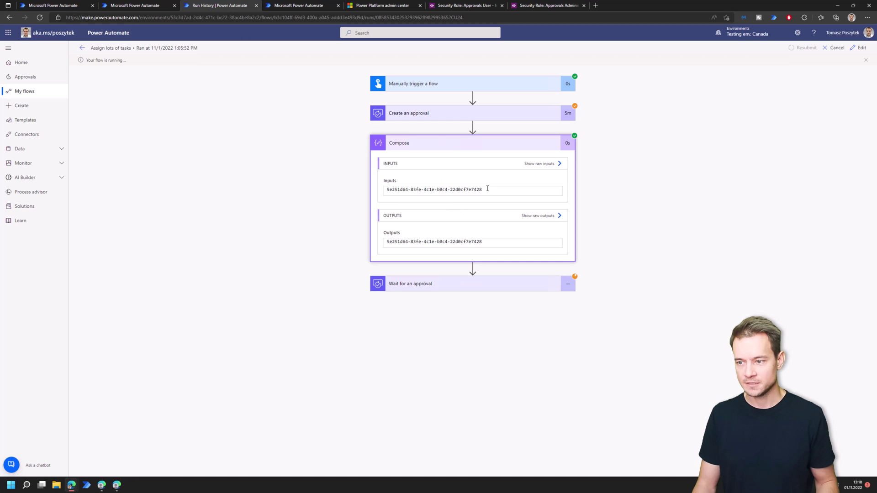
left_click_drag(483, 189, 385, 196)
key("ctrl+c")
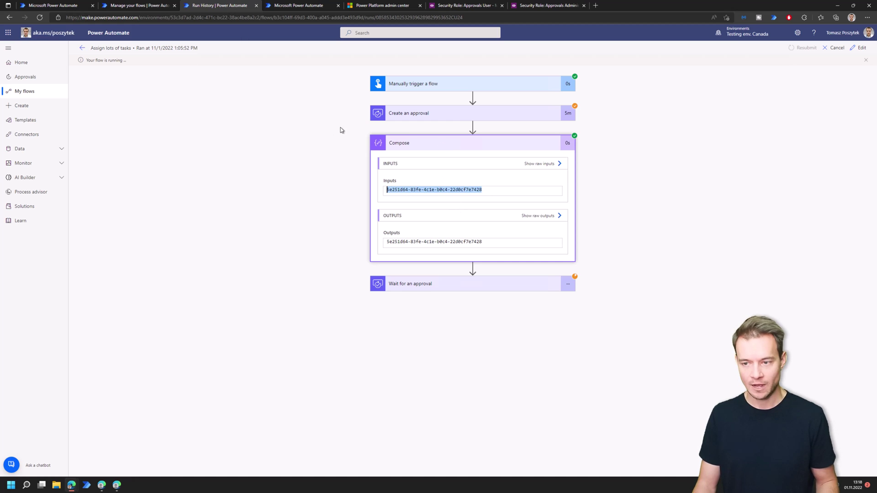
left_click(129, 7)
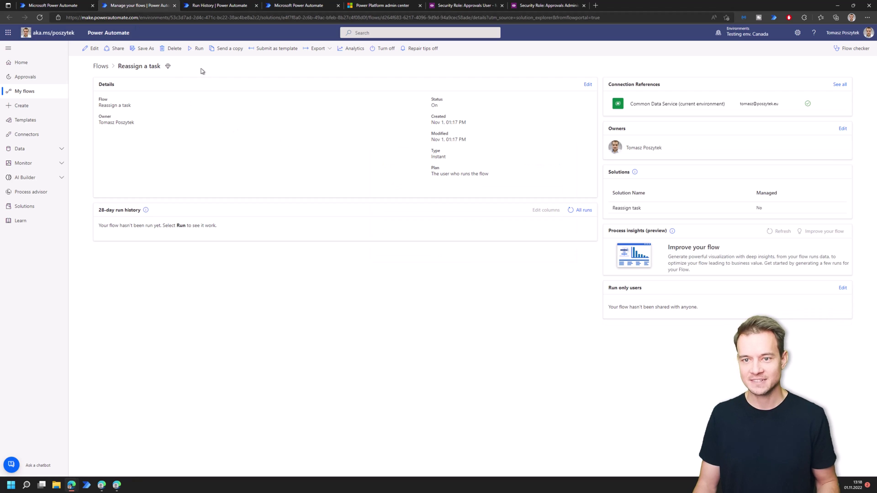
- Run Reassign a task with the pasted approval ID plus the current and new assignees
left_click(196, 49)
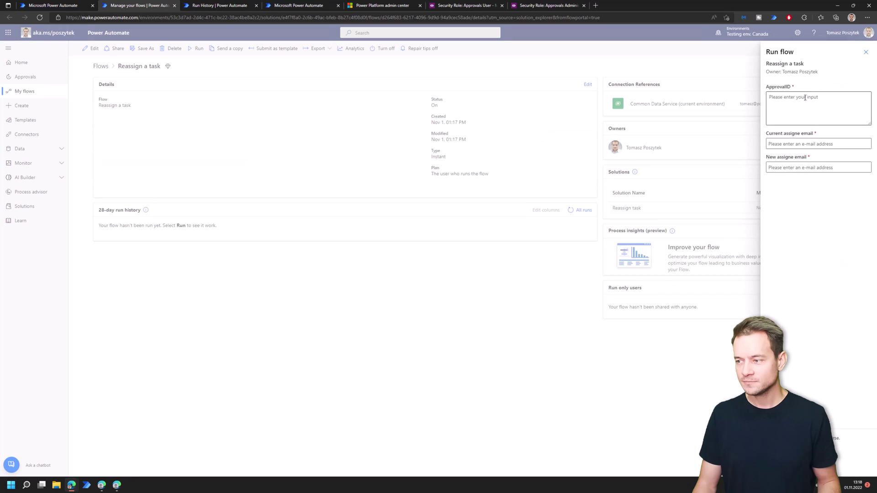
left_click(804, 106)
key("ctrl+v")
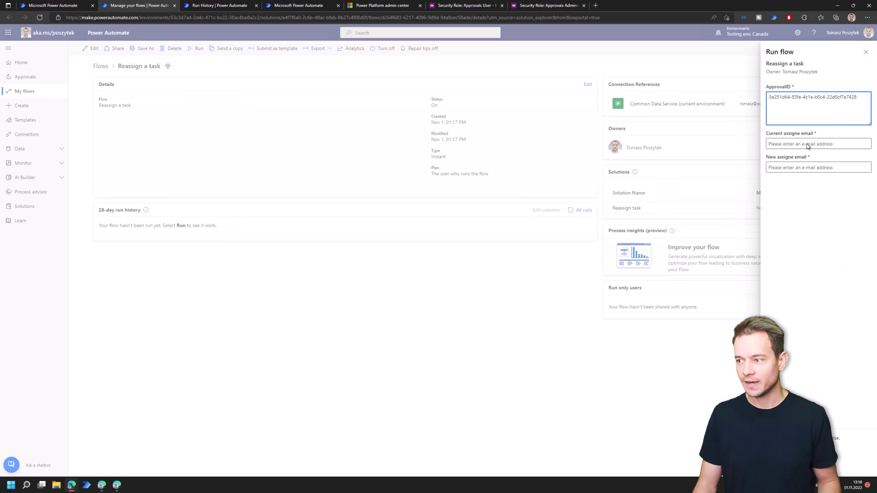
left_click(806, 144)
type("joh")
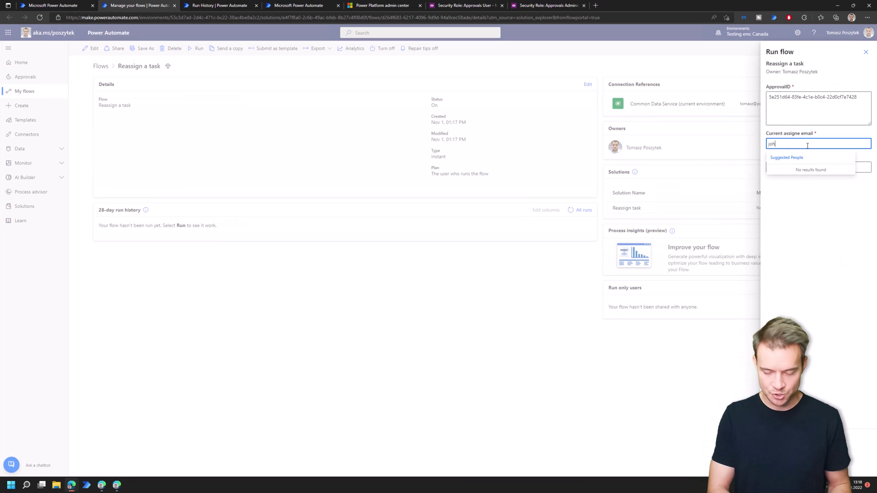
left_click(803, 172)
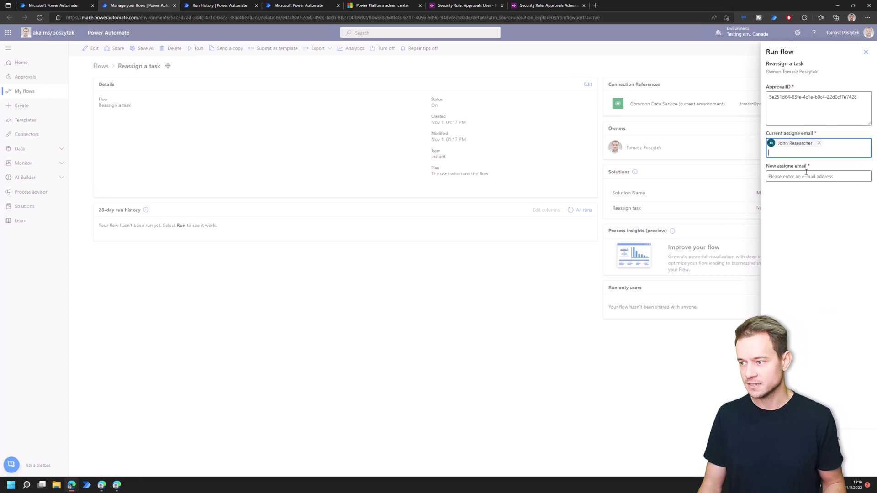
left_click(806, 174)
type("ste")
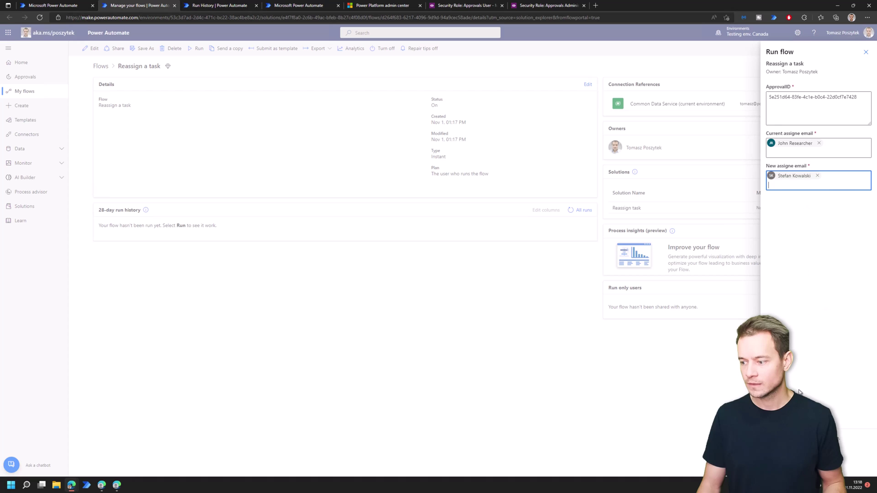
left_click(837, 438)
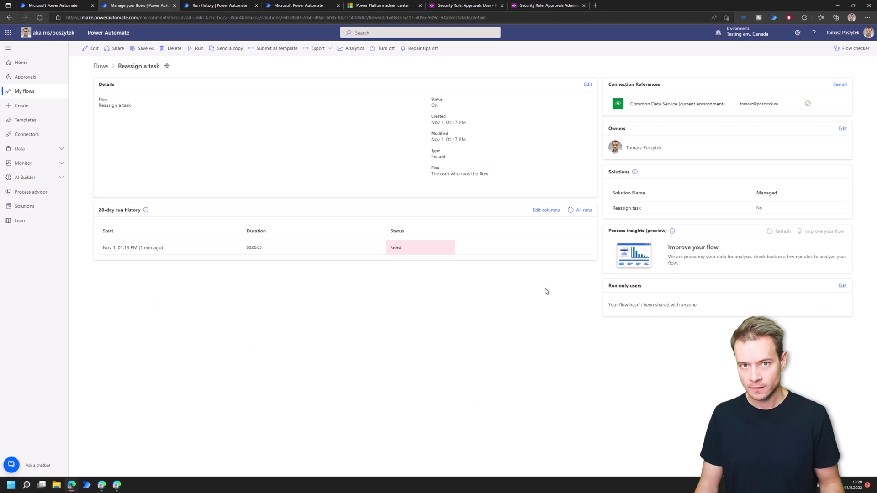
- Open the failed run and read the Create new approval record error about missing Approval Request read privilege
left_click(148, 250)
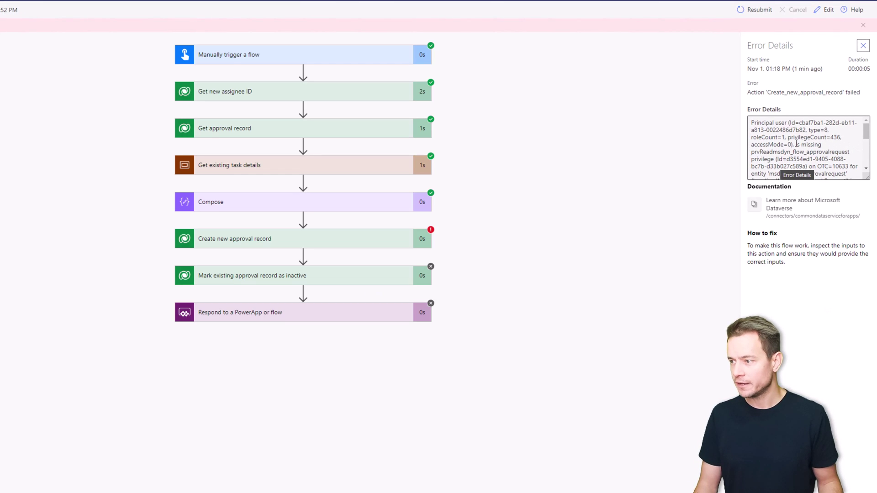
left_click(348, 245)
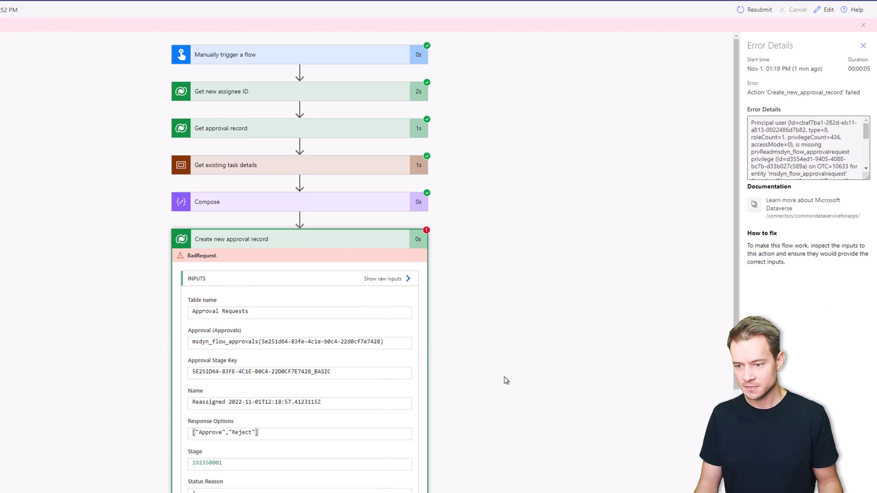
scroll(506, 379, "down", 2)
scroll(505, 380, "down", 2)
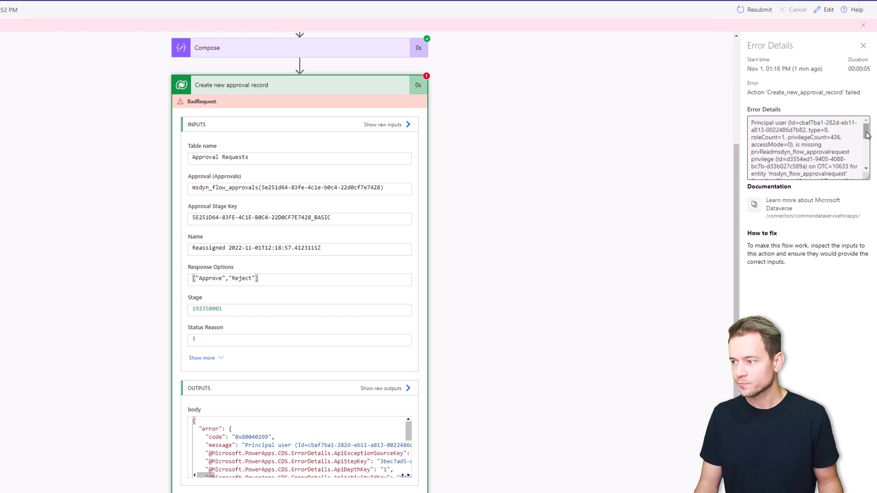
left_click_drag(866, 135, 857, 160)
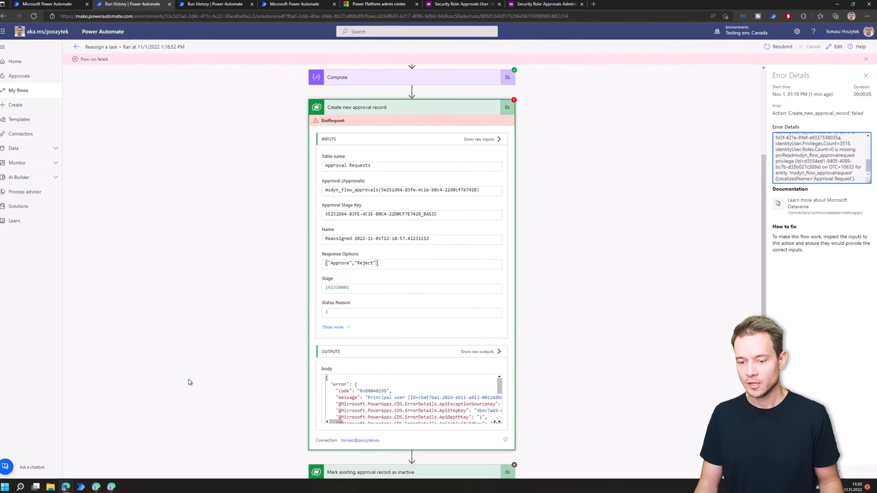
- As the current assignee, reassign the 'Reassign test' approval to the other user and close the panel
left_click(104, 488)
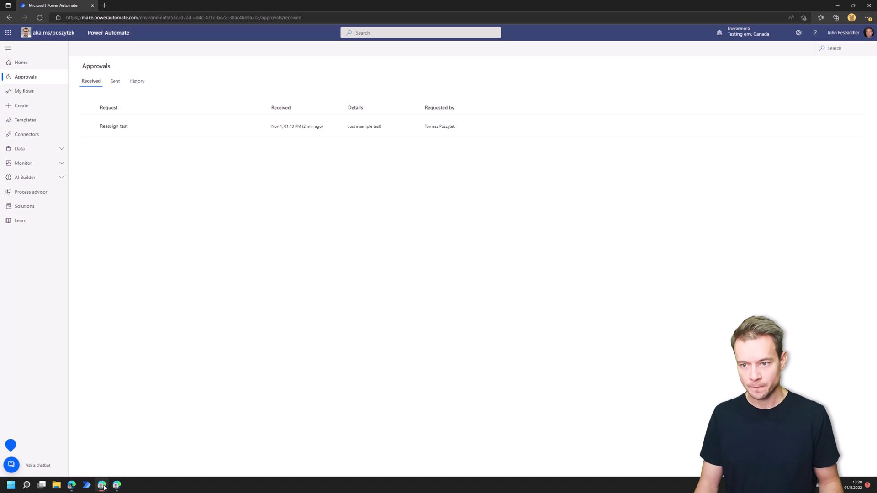
mouse_move(226, 120)
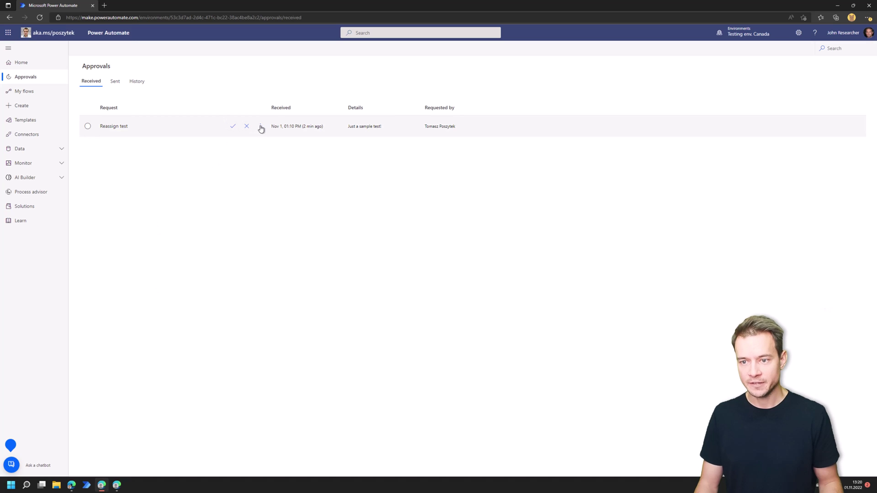
left_click(121, 130)
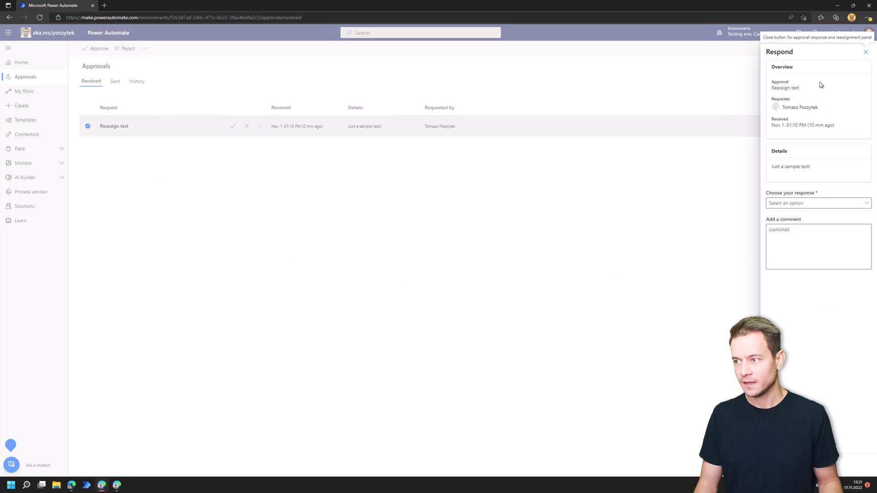
left_click(815, 202)
left_click(800, 240)
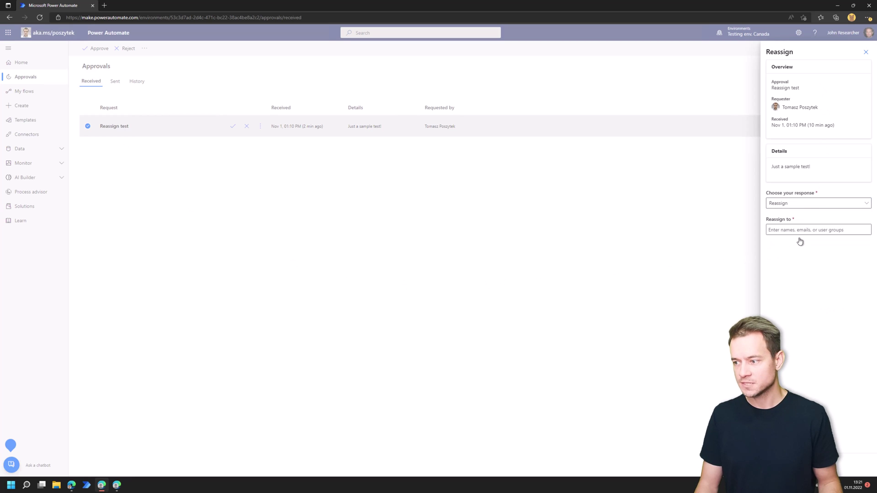
left_click(802, 228)
type("stefan")
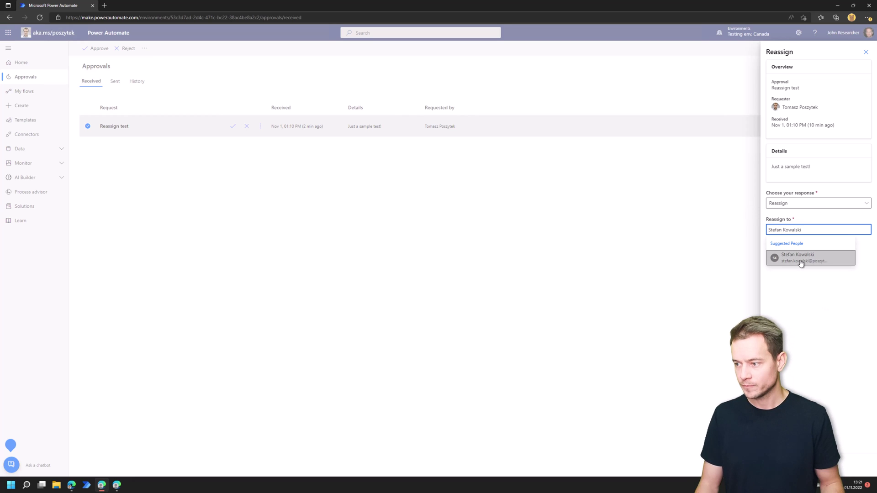
left_click(800, 258)
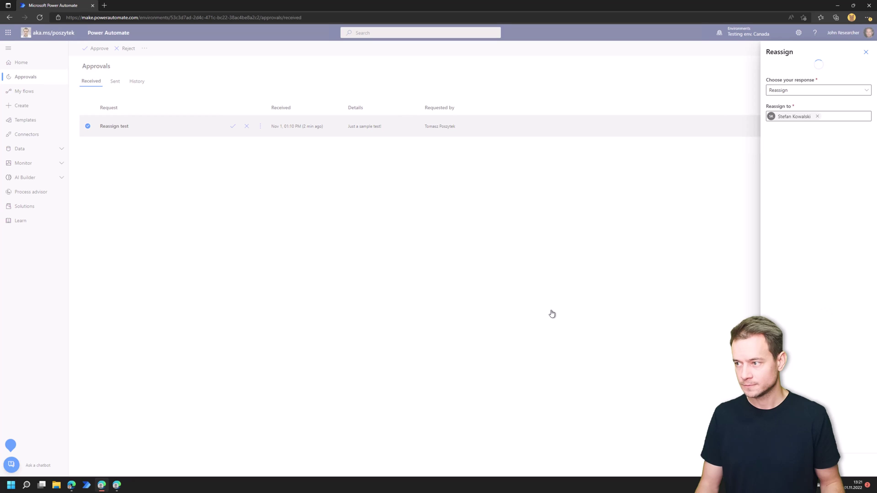
left_click(866, 52)
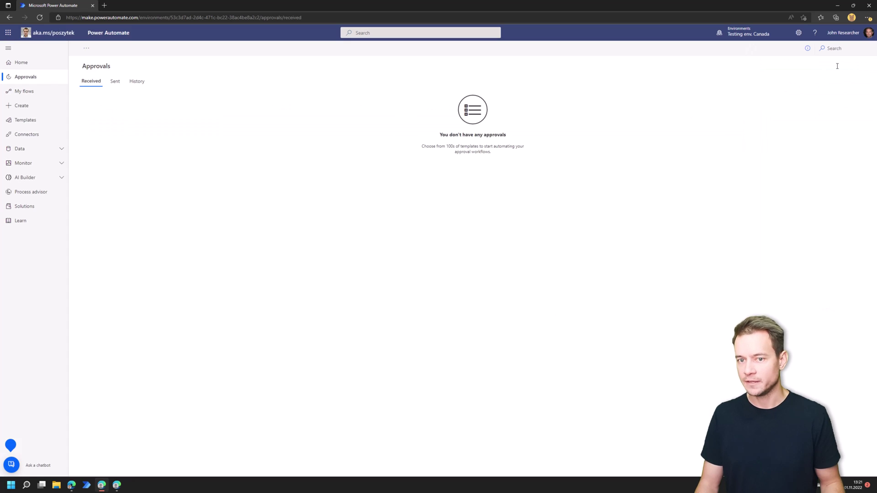
- Reload the new assignee's approvals list, then go back to the failed flow run
left_click(118, 485)
key("F5")
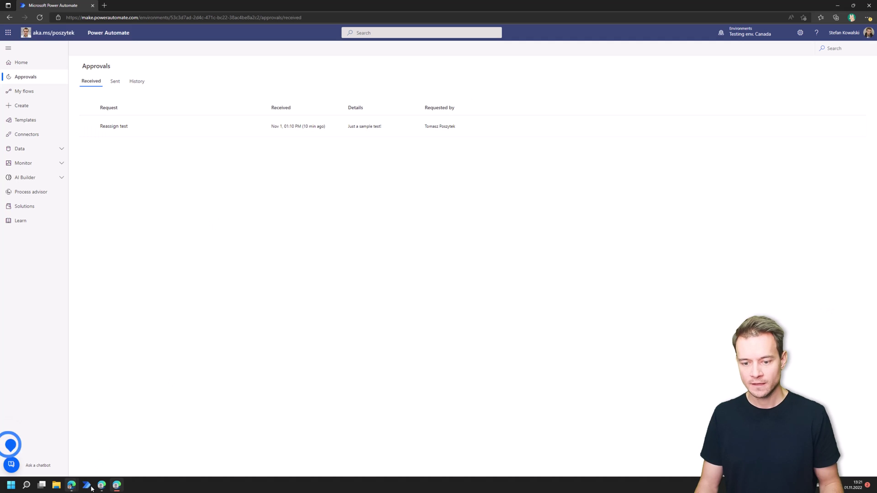
mouse_move(71, 485)
left_click(69, 451)
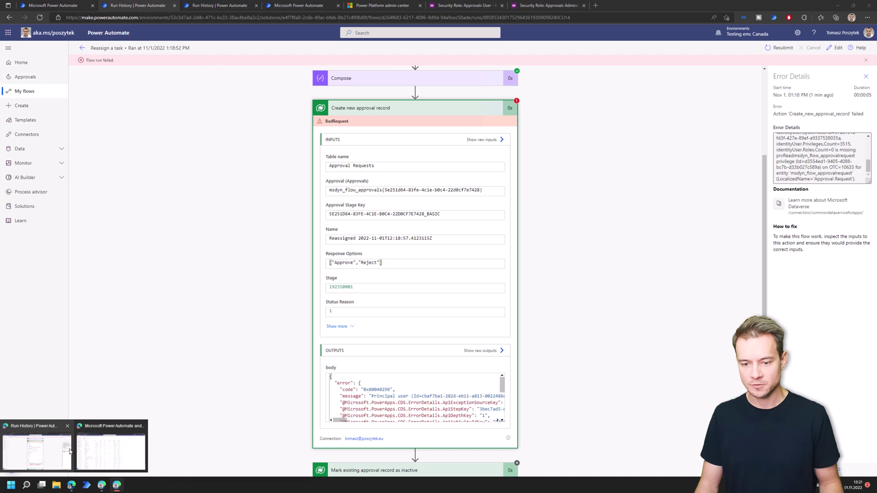
- Check the new assignee's security roles in the admin center without changing them
left_click(396, 6)
left_click(218, 292)
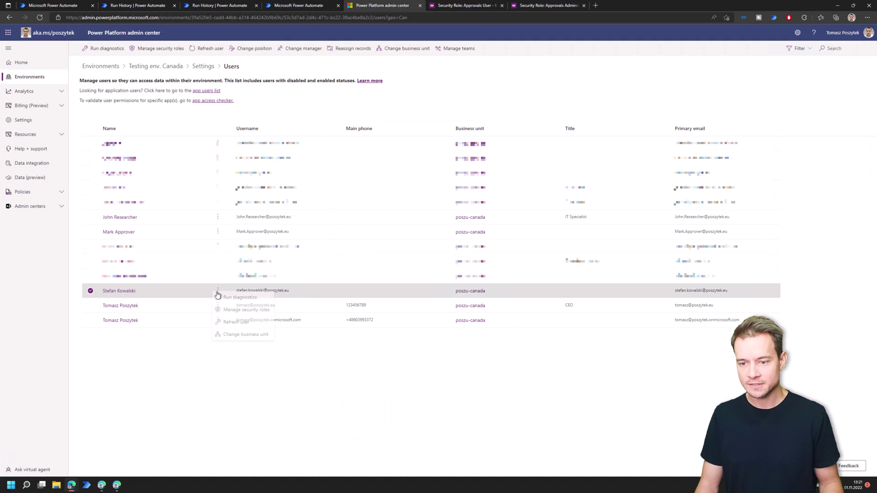
left_click(237, 313)
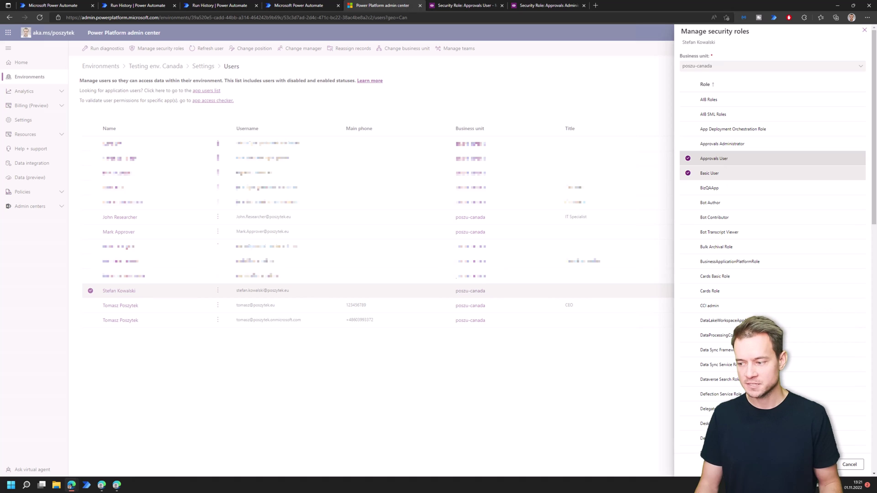
left_click(849, 464)
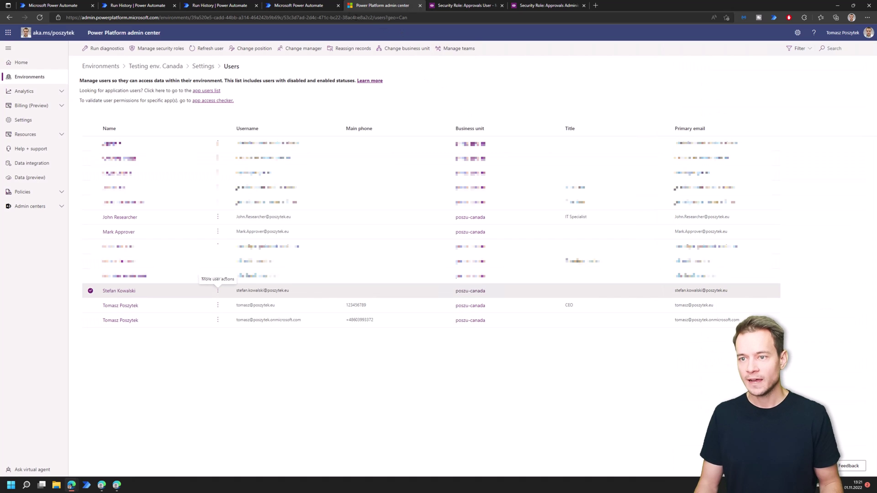
- Review the sent approvals, the earlier run's approval ID and the failure reason, then return to Reassign a task
left_click(294, 7)
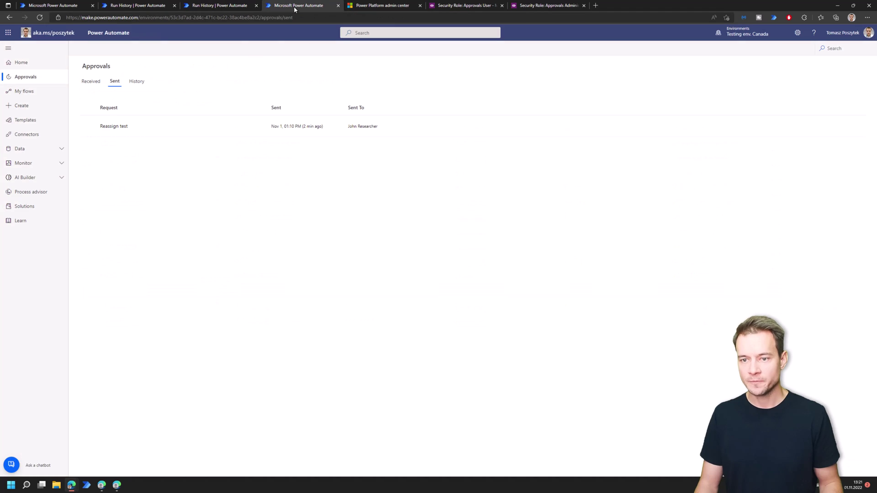
left_click(224, 7)
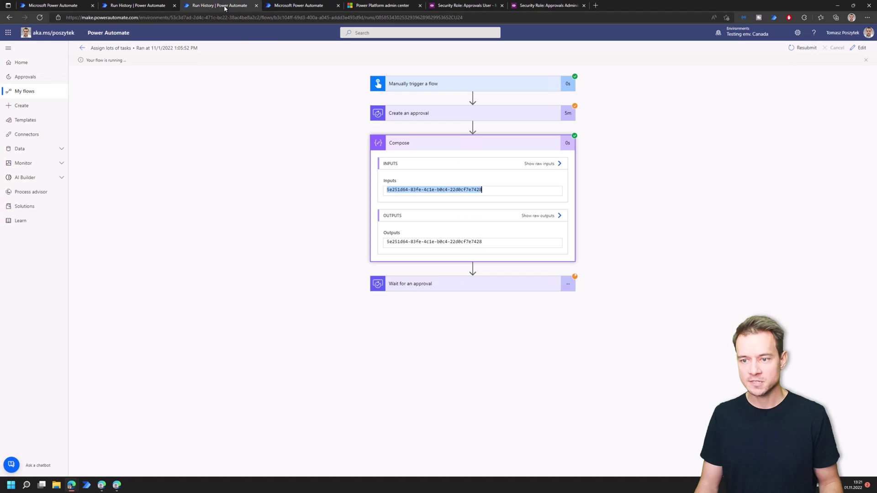
left_click(129, 6)
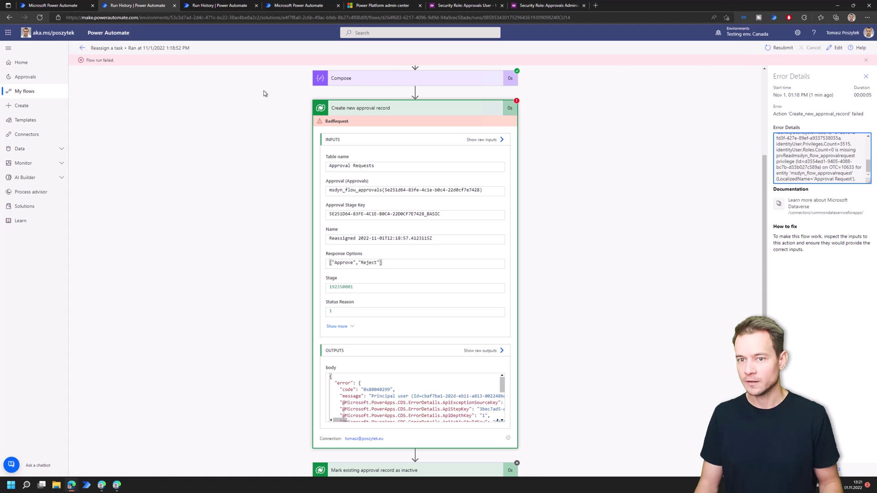
left_click(88, 49)
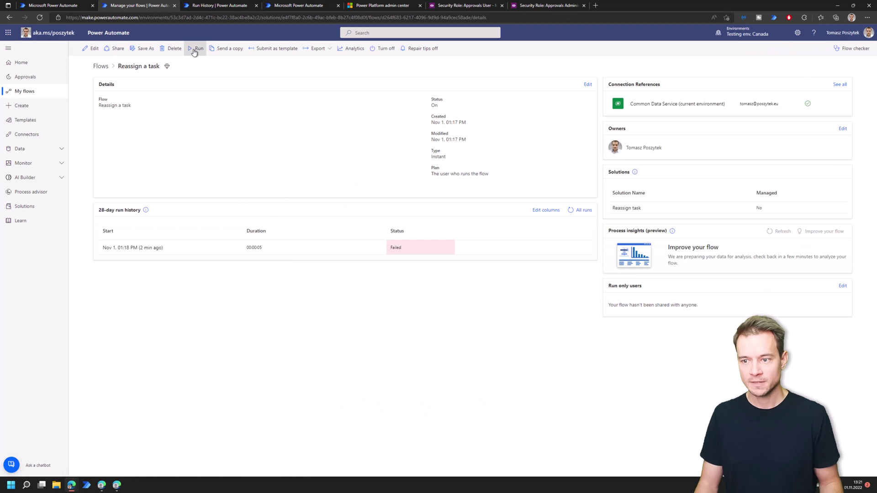
- Fill the Reassign a task run form with the pasted approval ID, the current assignee and the new assignee
left_click(197, 48)
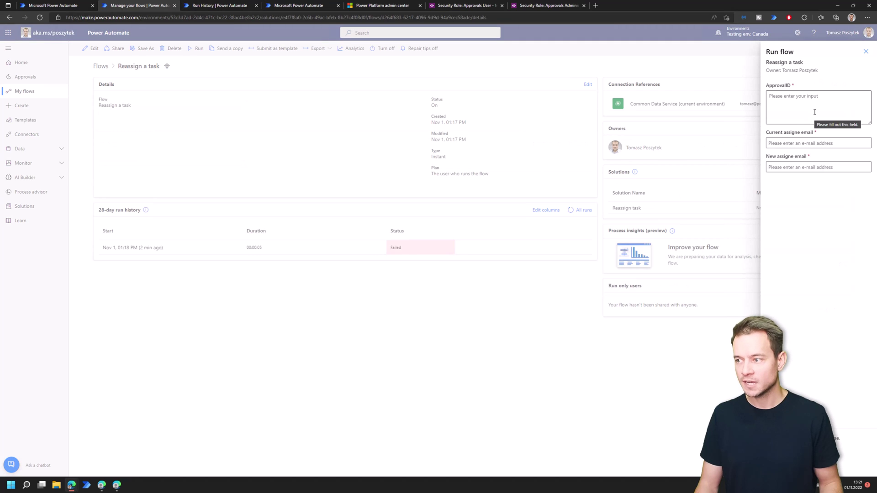
left_click(814, 112)
type("5e251d64-83fe-4c1e-b0c4-22d0cf7e7428")
left_click(814, 142)
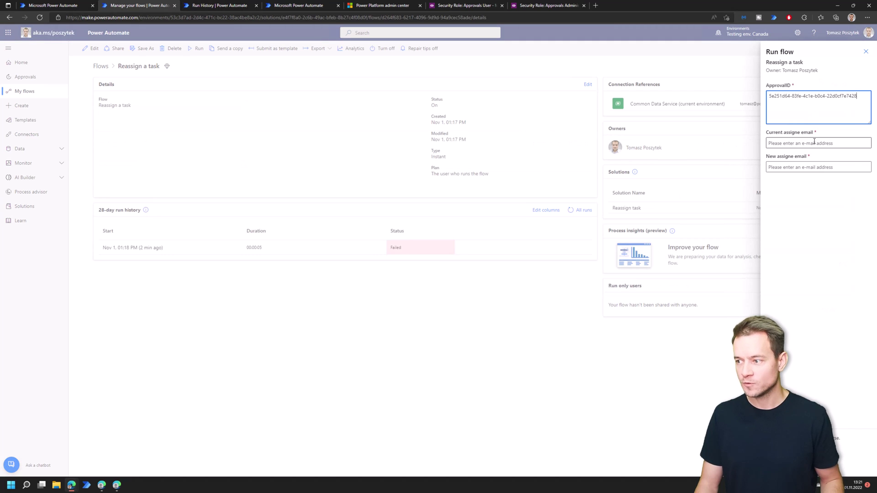
type("st")
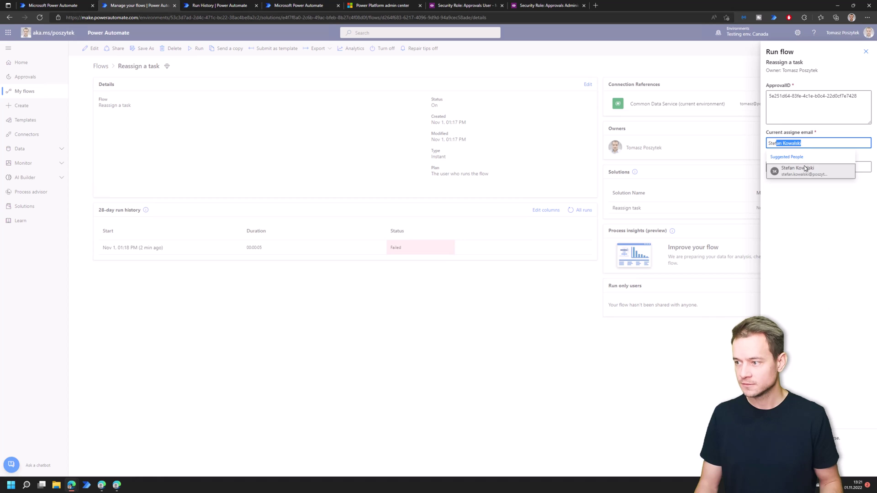
left_click(795, 169)
left_click(809, 175)
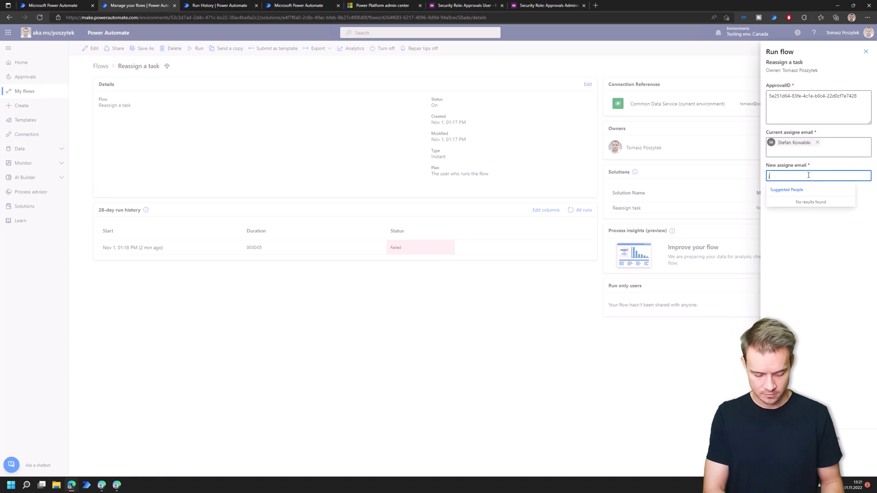
type("John Researcher")
left_click(797, 206)
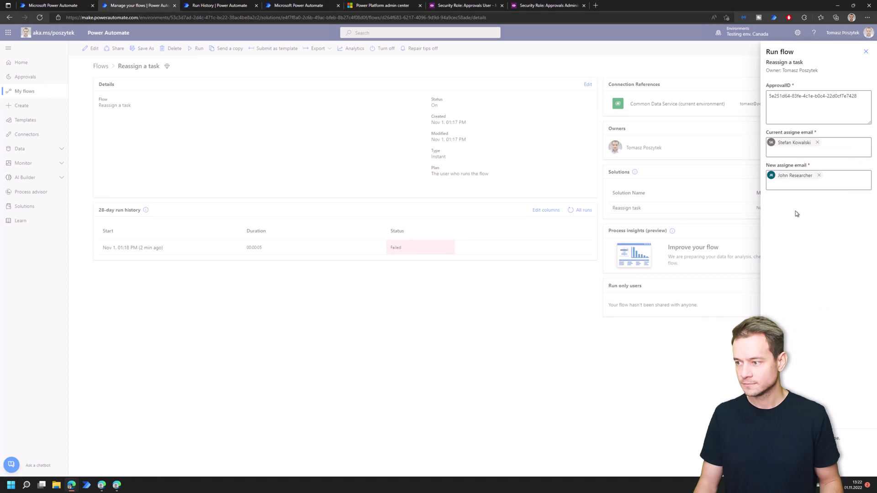
- Run the flow, refresh its run history, and switch to the original assignee's approvals window
left_click(781, 461)
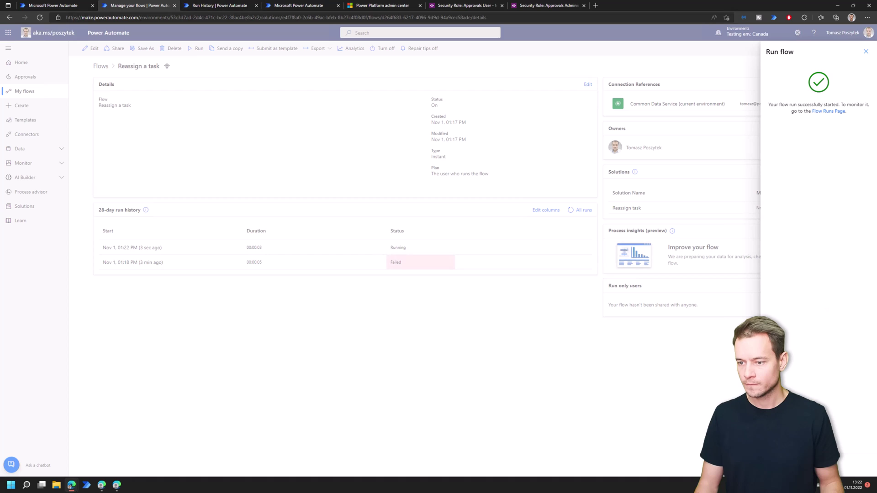
left_click(782, 461)
left_click(569, 212)
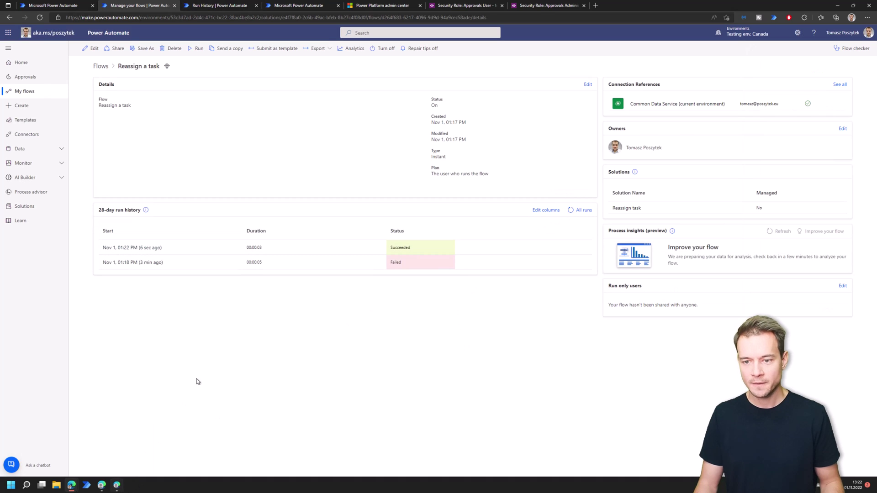
key("alt+Tab")
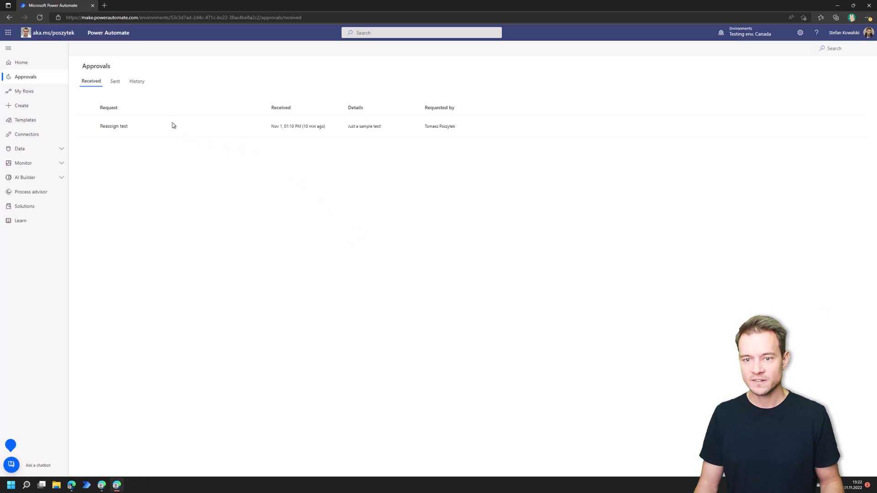
- Reload both users' Received approvals to confirm 'Reassign test' moved, then return to the Reassign a task flow
key("F5")
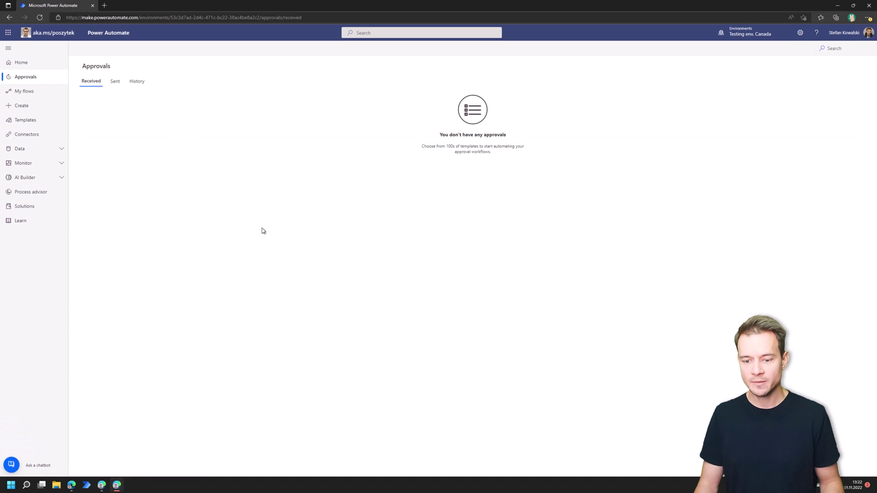
left_click(102, 485)
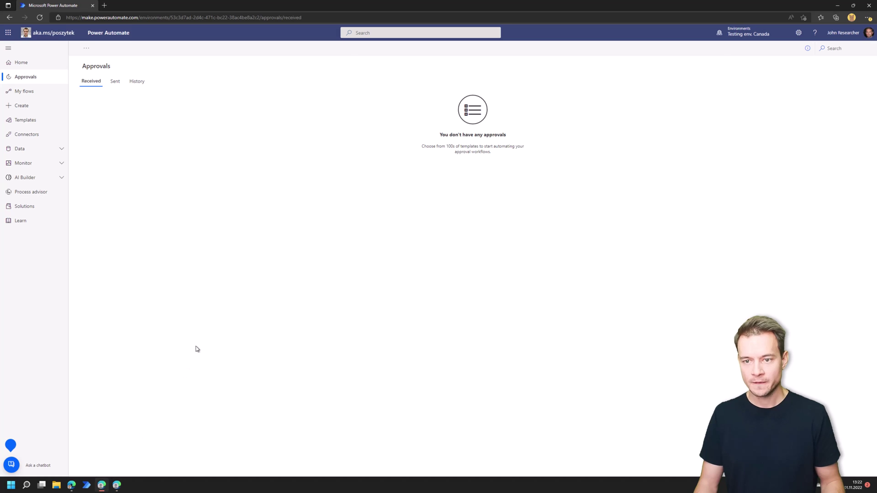
key("F5")
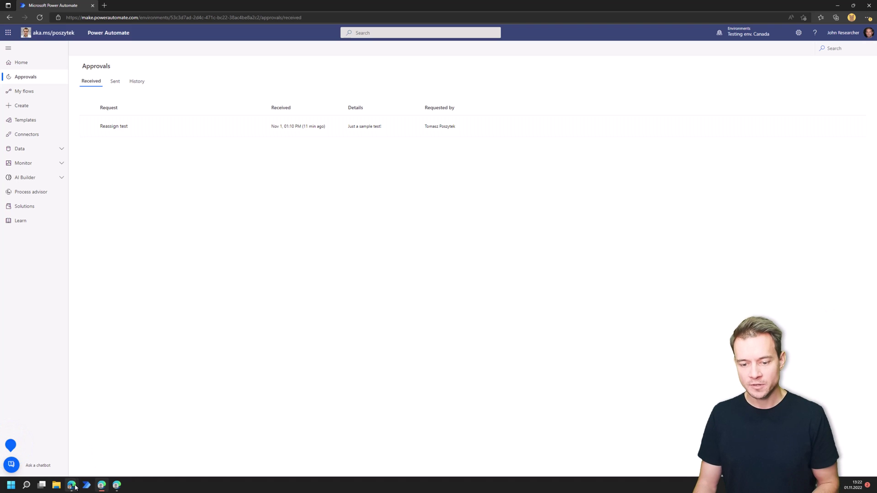
mouse_move(75, 487)
left_click(54, 461)
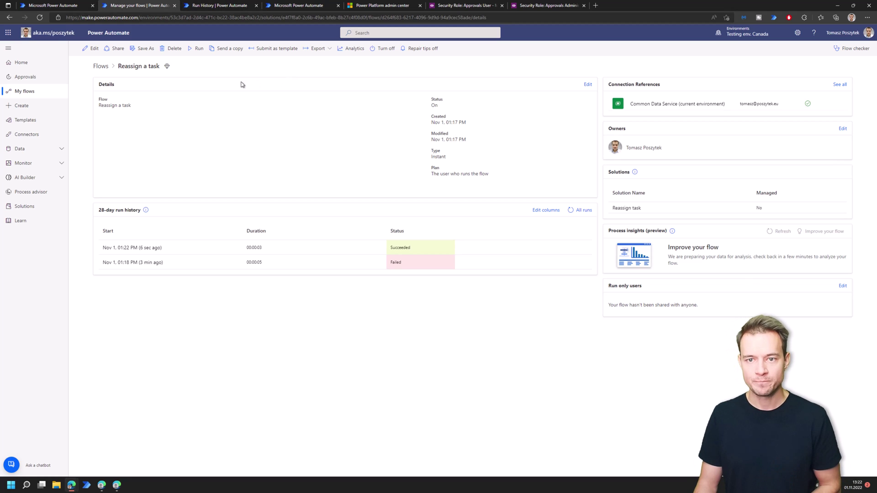
- Dismiss the cloud flow editing notice, go back to Solutions, and select Microsoft Flow Approvals
left_click(57, 9)
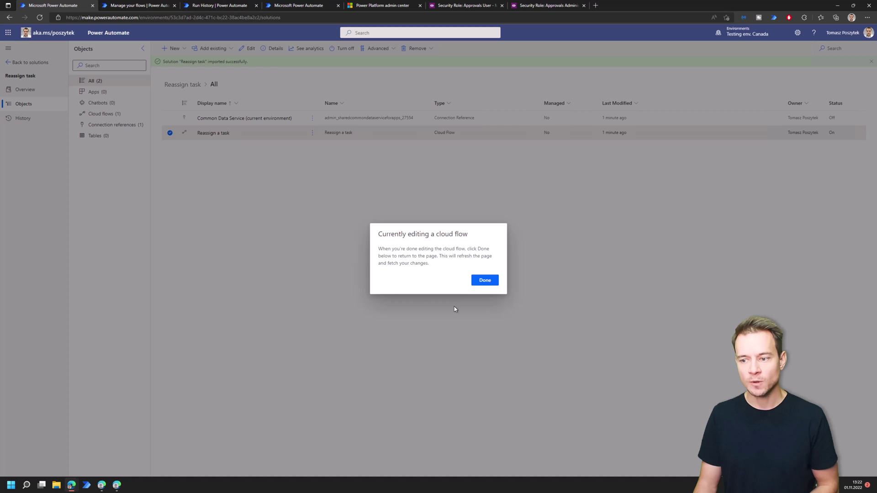
left_click(485, 280)
left_click(28, 62)
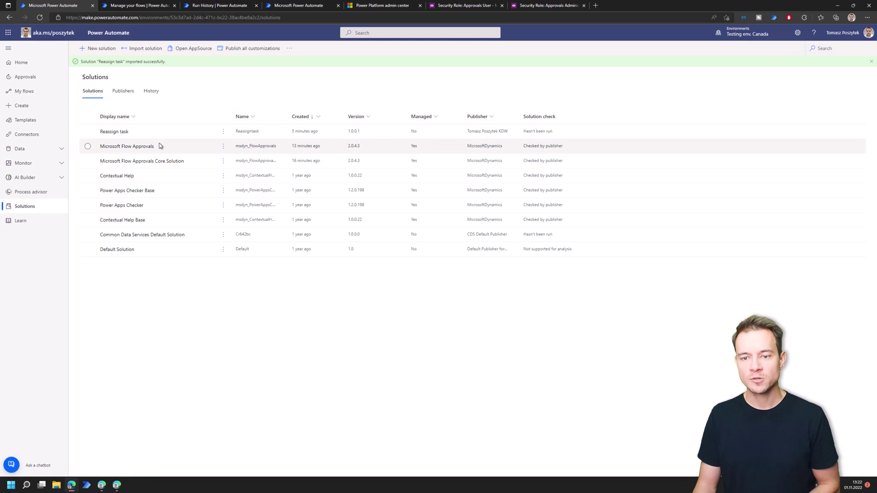
left_click(88, 146)
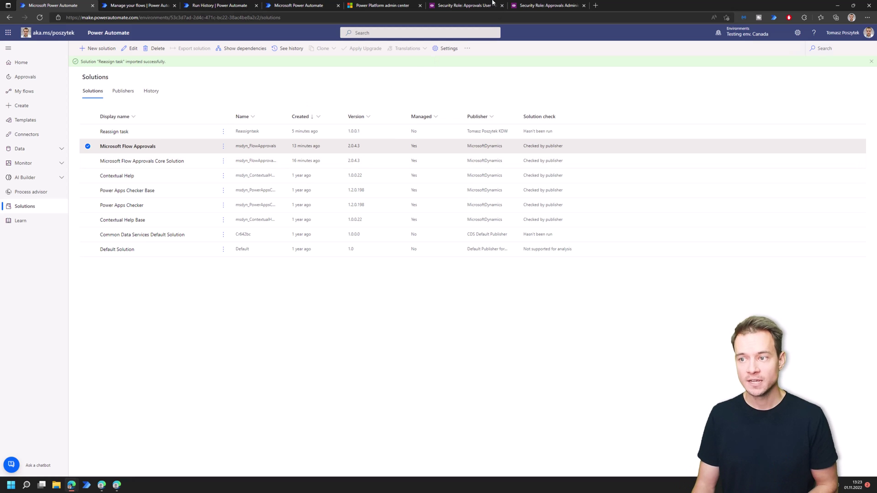
- Look over the Approvals User role's privileges, then go back to the Reassign a task flow details
left_click(485, 6)
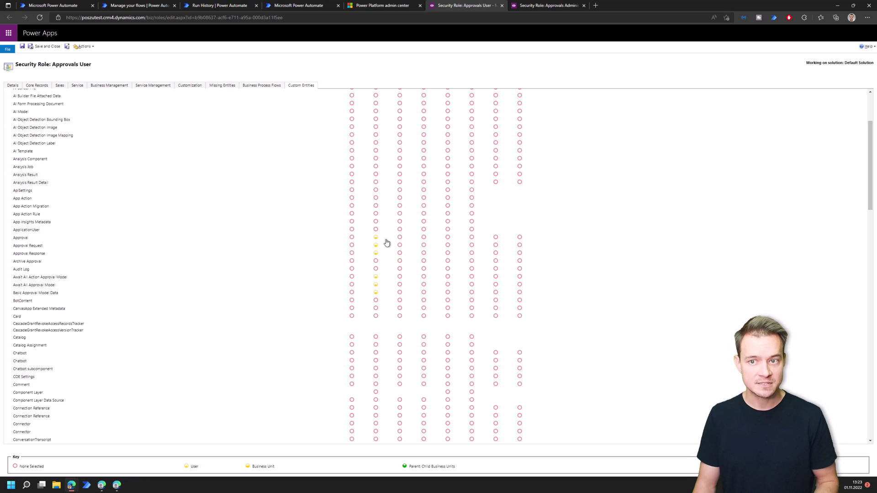
left_click(205, 6)
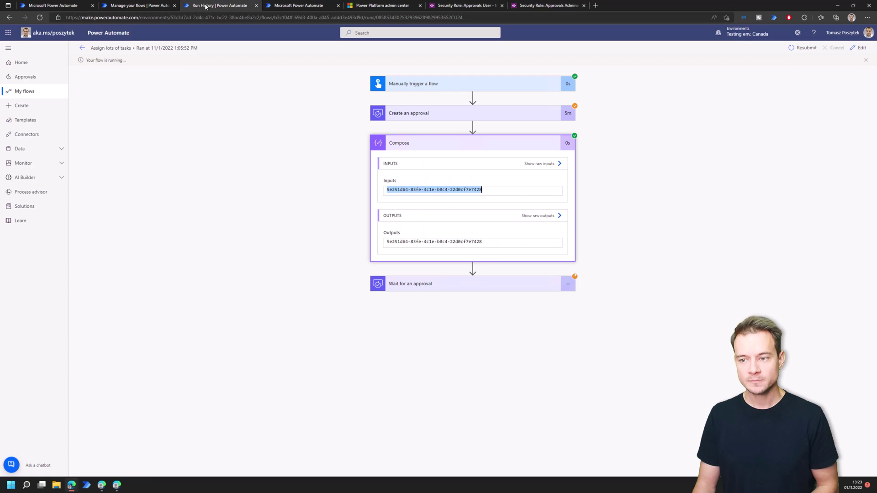
left_click(145, 7)
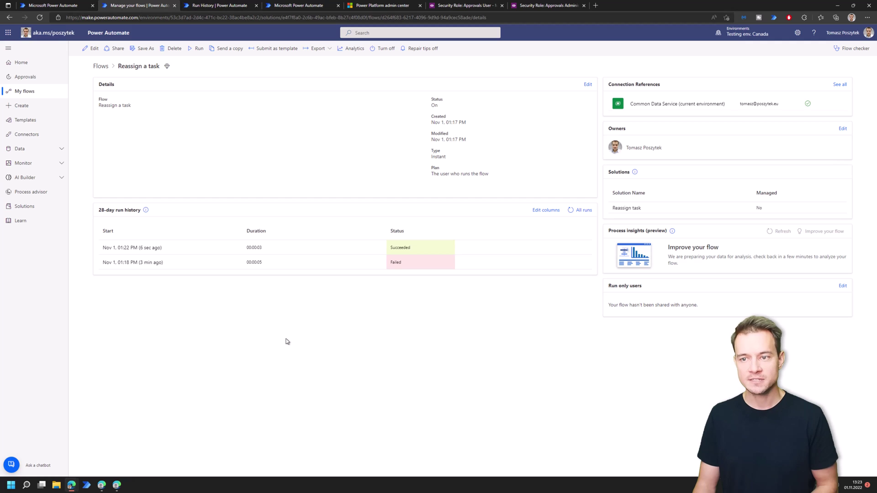